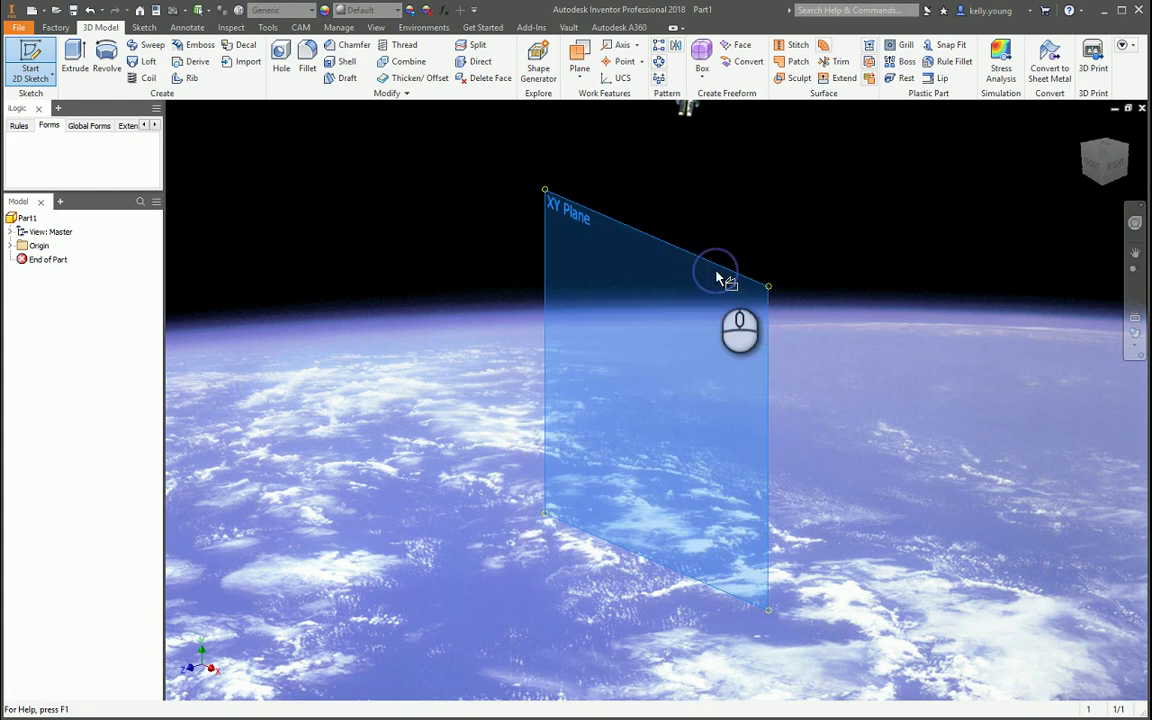
Sketch a vertical line about 0.81 in long up from the origin on the XY plane and make it a centerline.
middle_click_drag(594, 264, 496, 368)
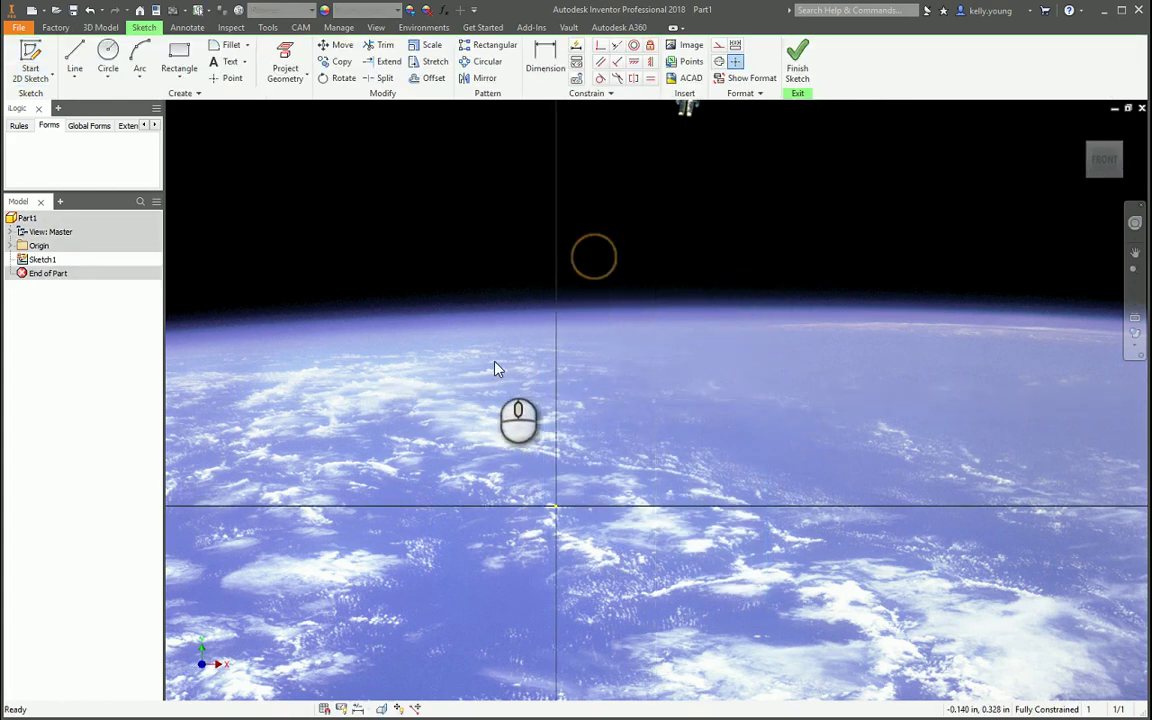
key("l")
left_click(553, 516)
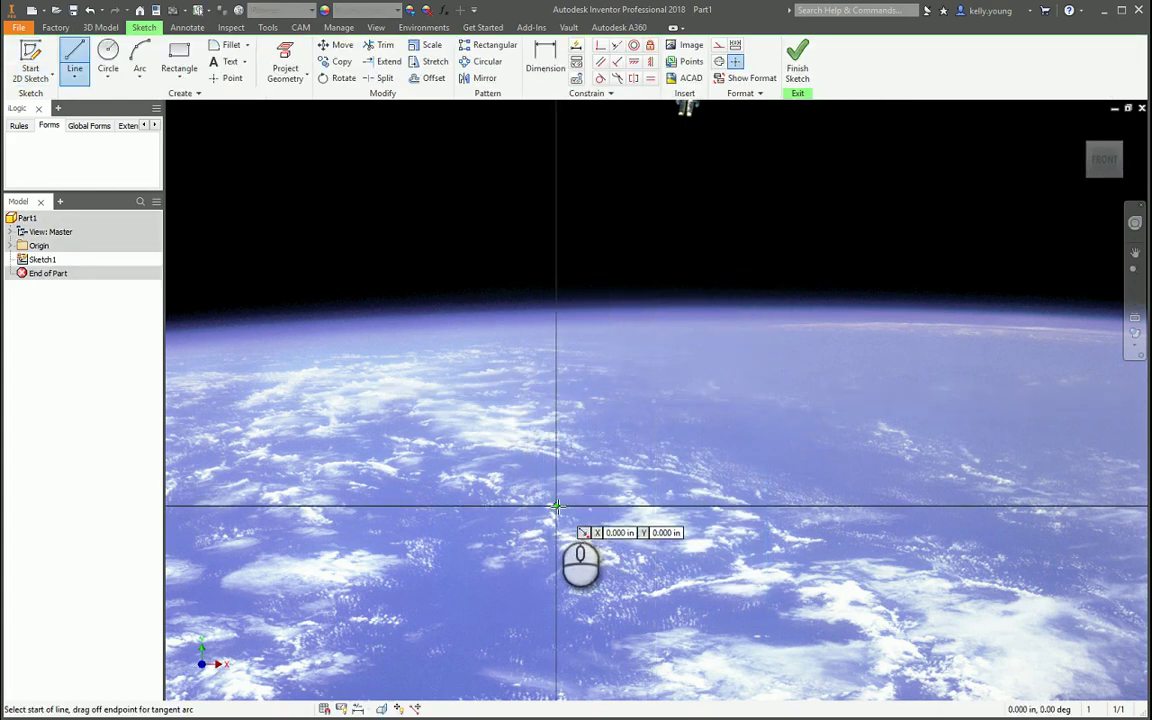
double_click(556, 148)
right_click_drag(643, 370, 501, 219)
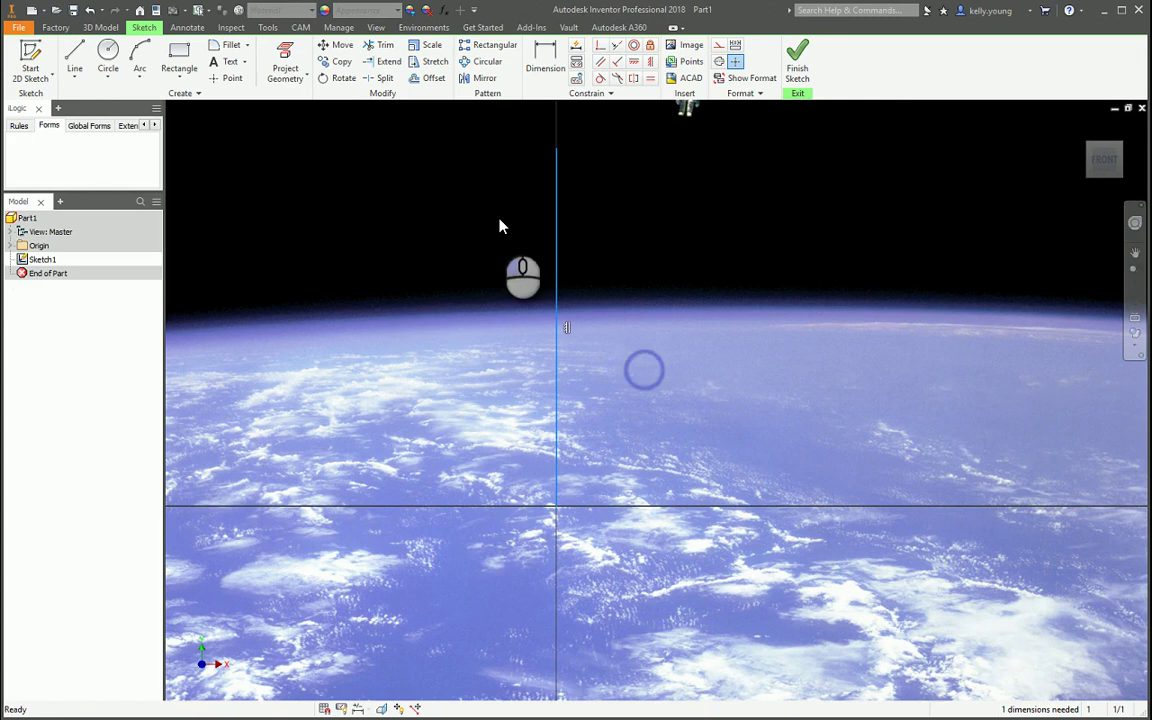
left_click(719, 63)
left_click(593, 455)
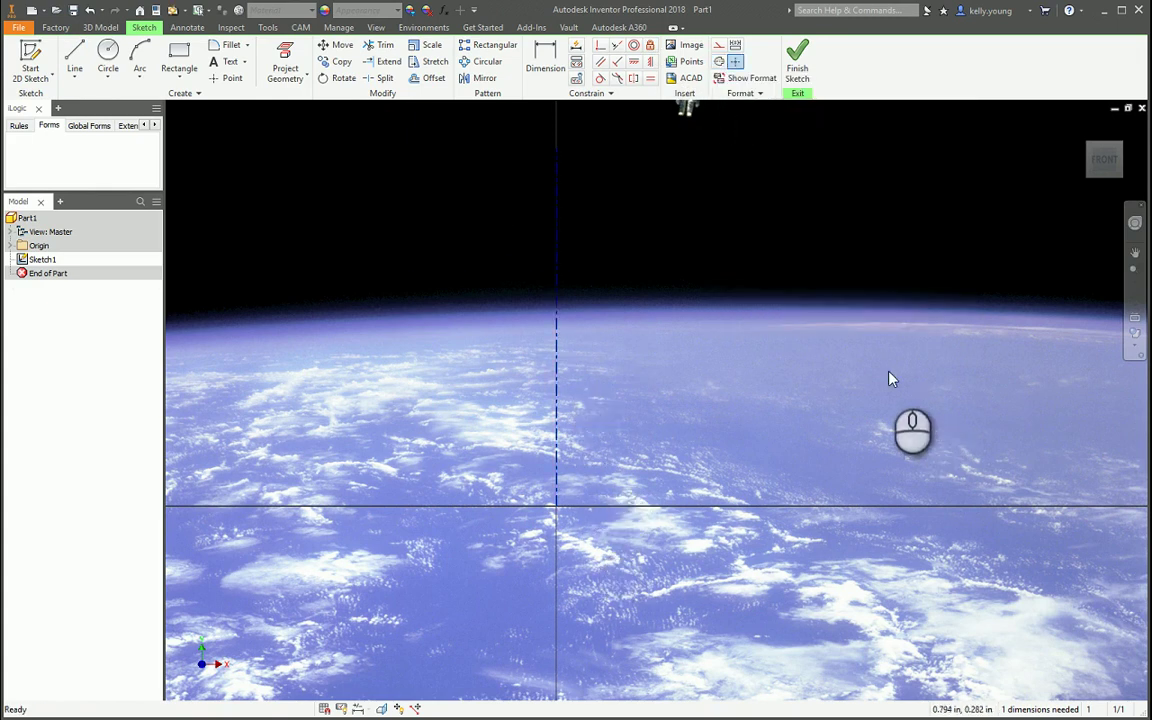
Try to sketch a horizontal line about 0.33 in long outward from the centerline's upper endpoint.
key("l")
left_click(556, 150)
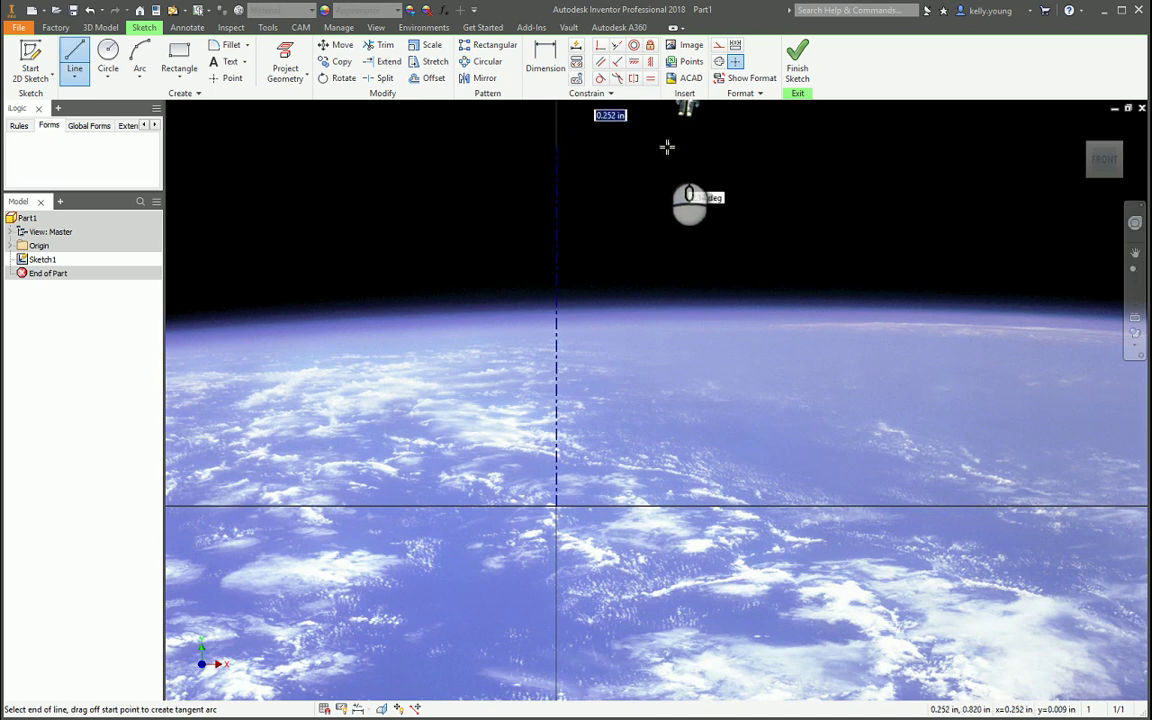
left_click(701, 146)
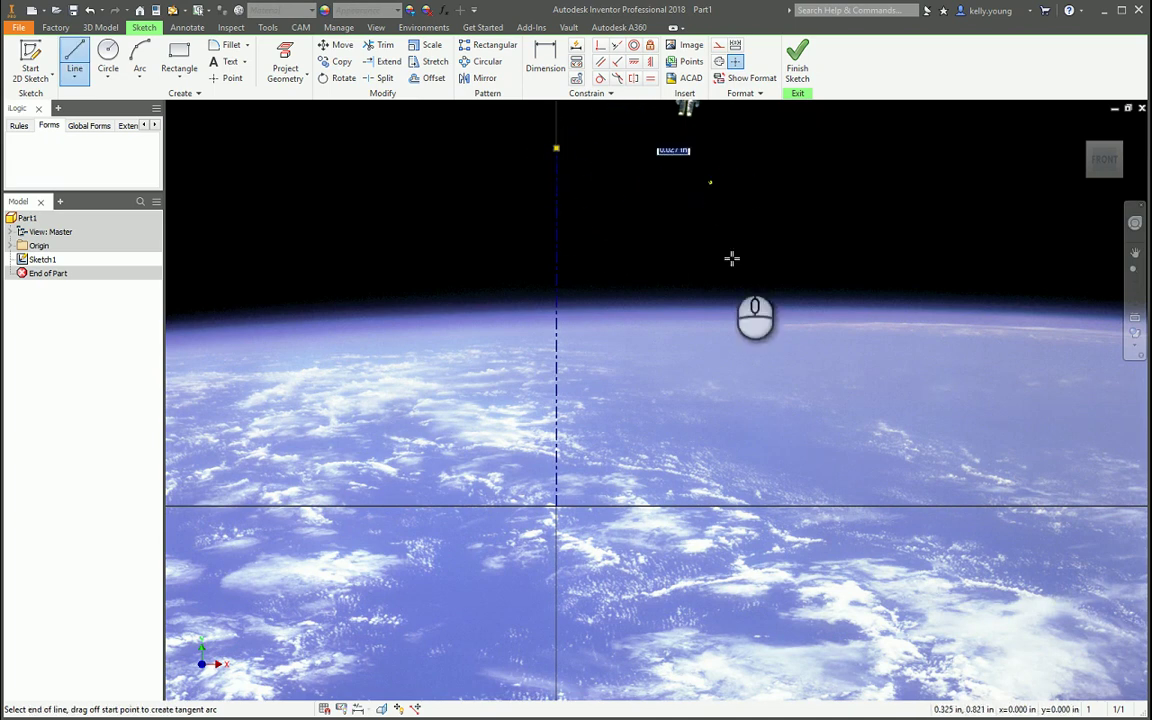
key("Escape")
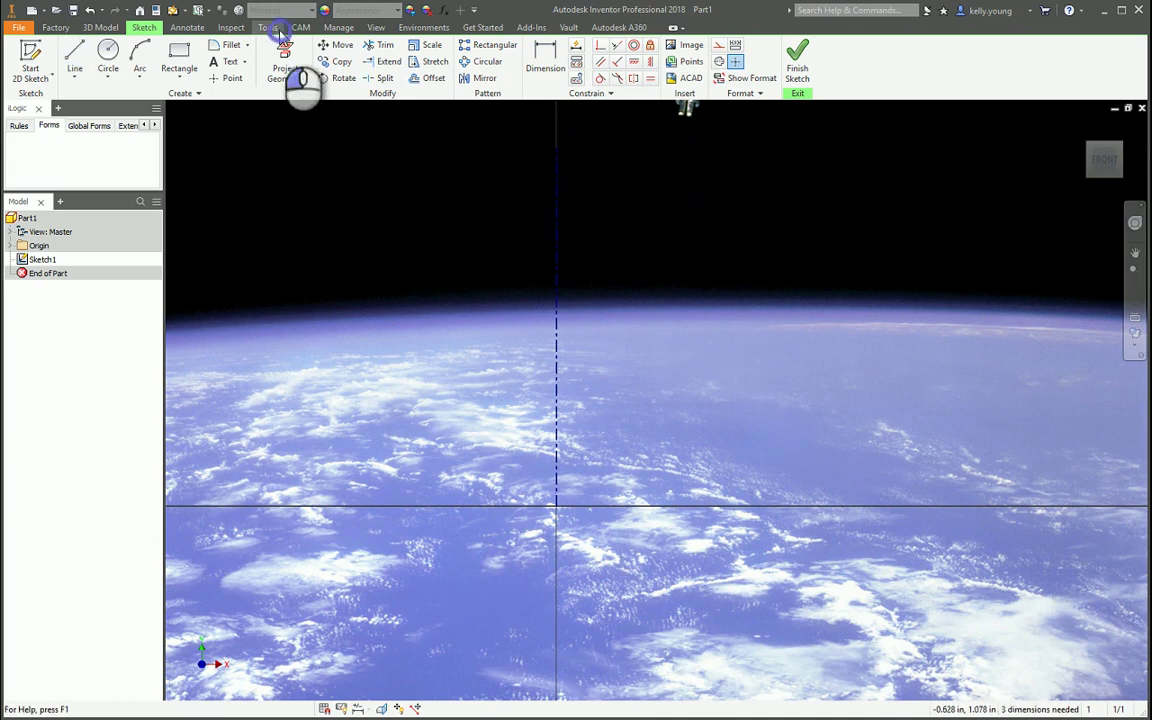
Change the design background from an image to a plain color in the application options.
left_click(273, 30)
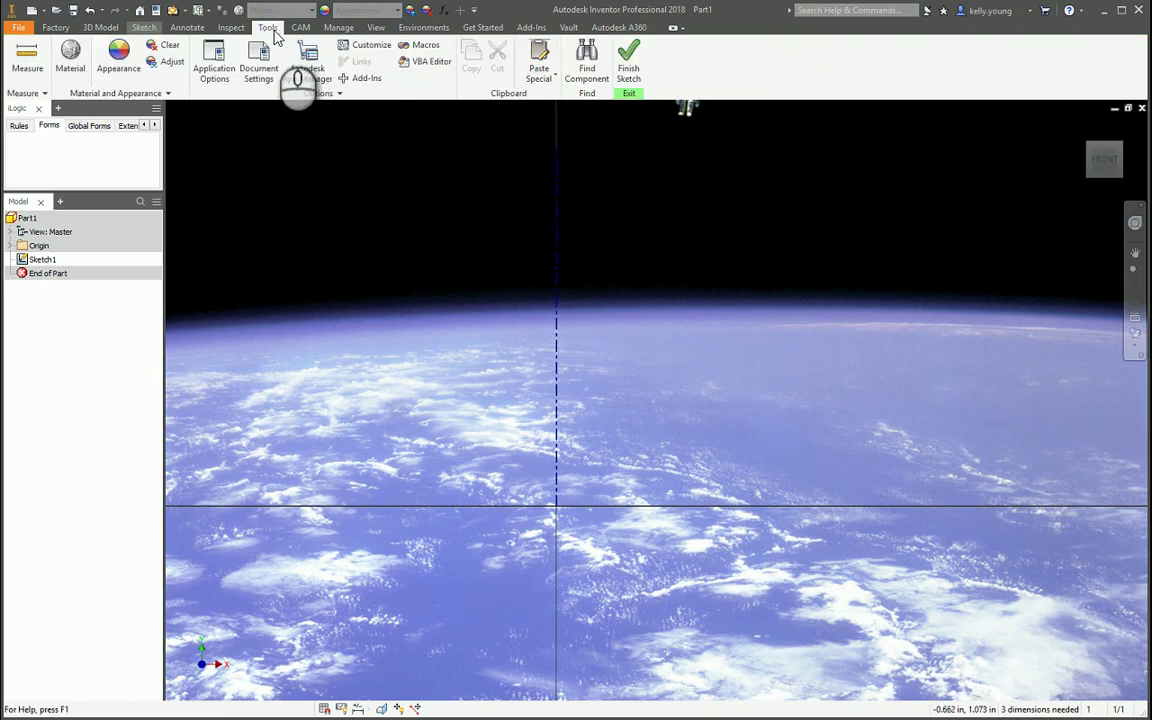
left_click(357, 161)
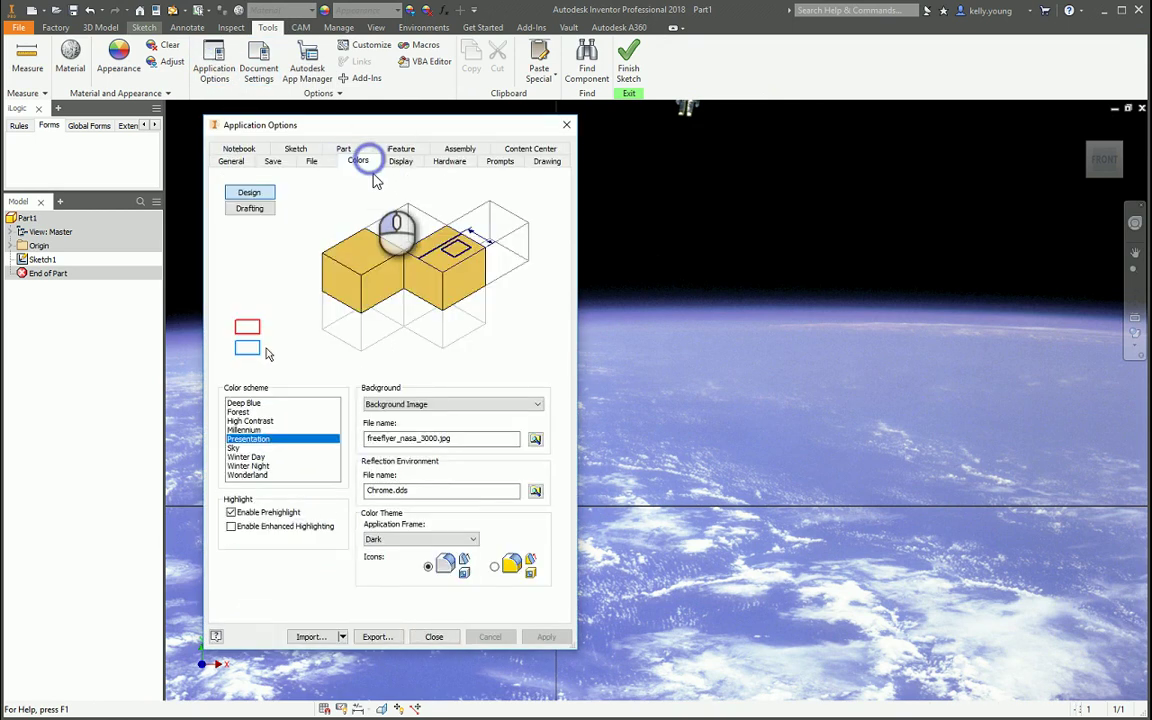
left_click(444, 405)
left_click(437, 419)
left_click(430, 637)
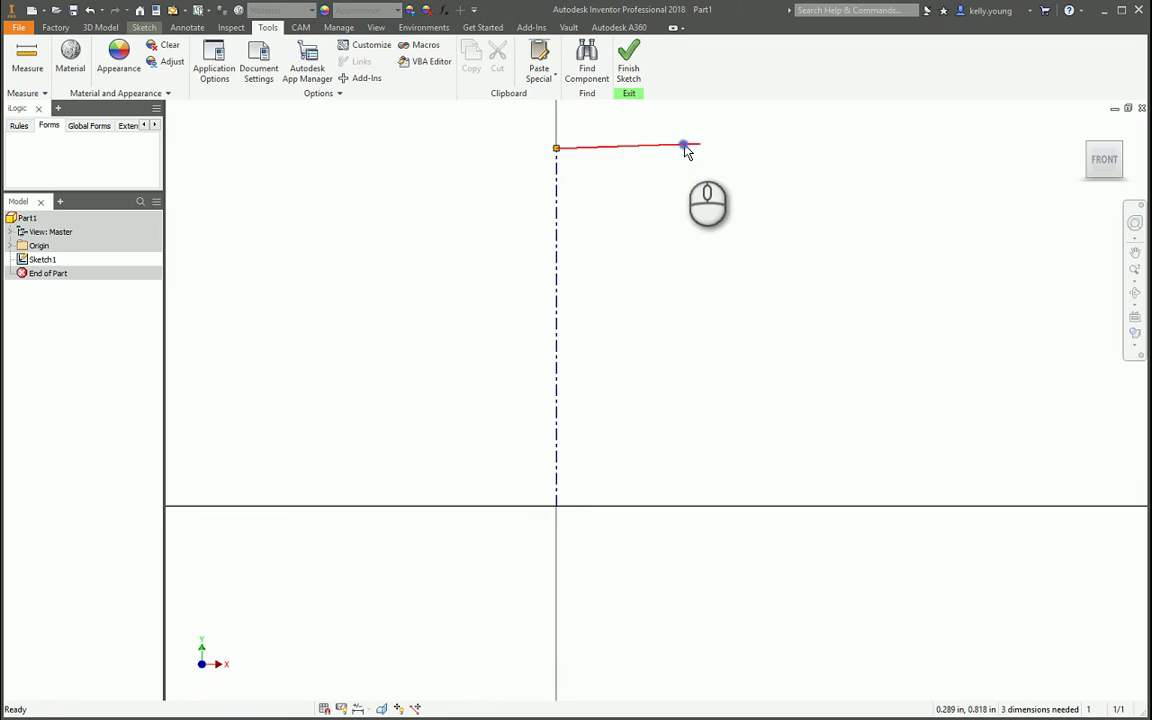
Replace the tilted line with a stepped half-profile about 0.51 in wide, running from the centerline's top down a slanted side and back to the origin.
key("Delete")
left_click(557, 148)
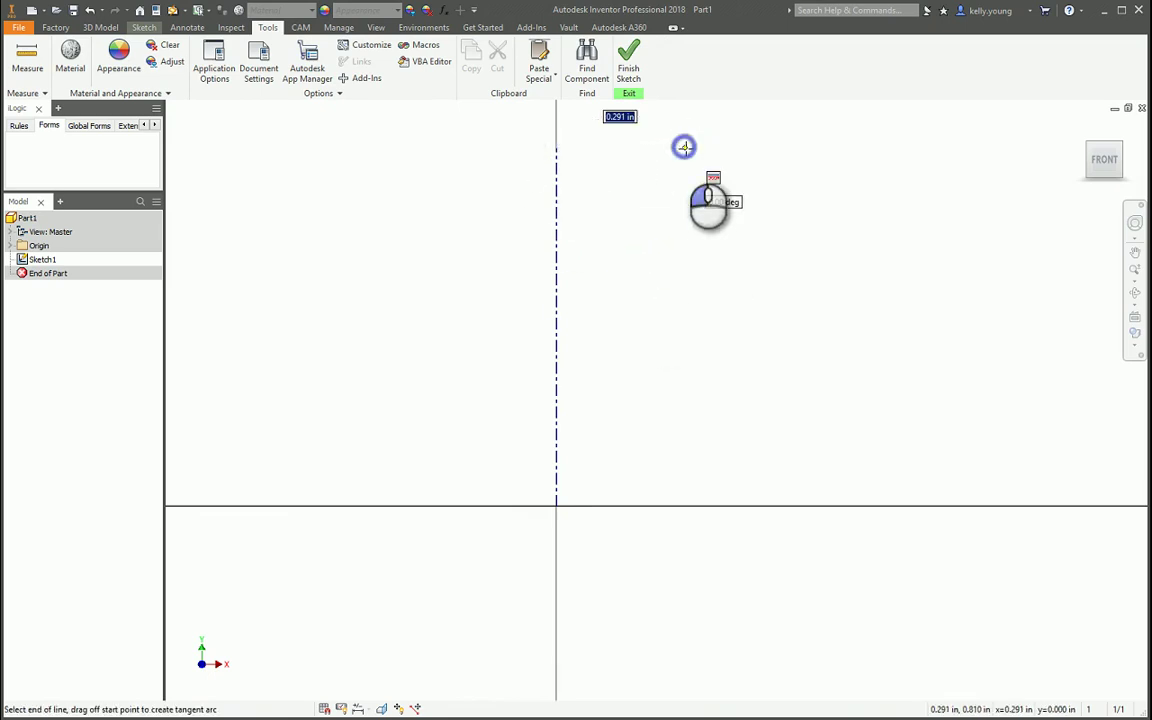
left_click(684, 148)
left_click(684, 175)
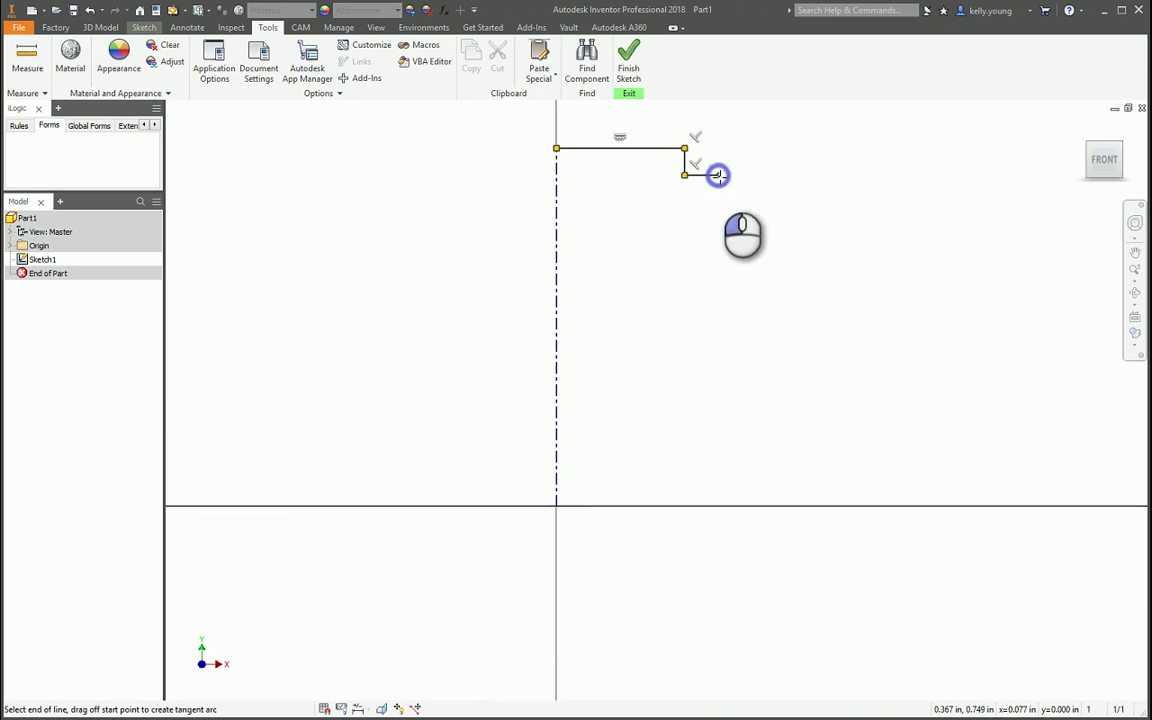
left_click(719, 233)
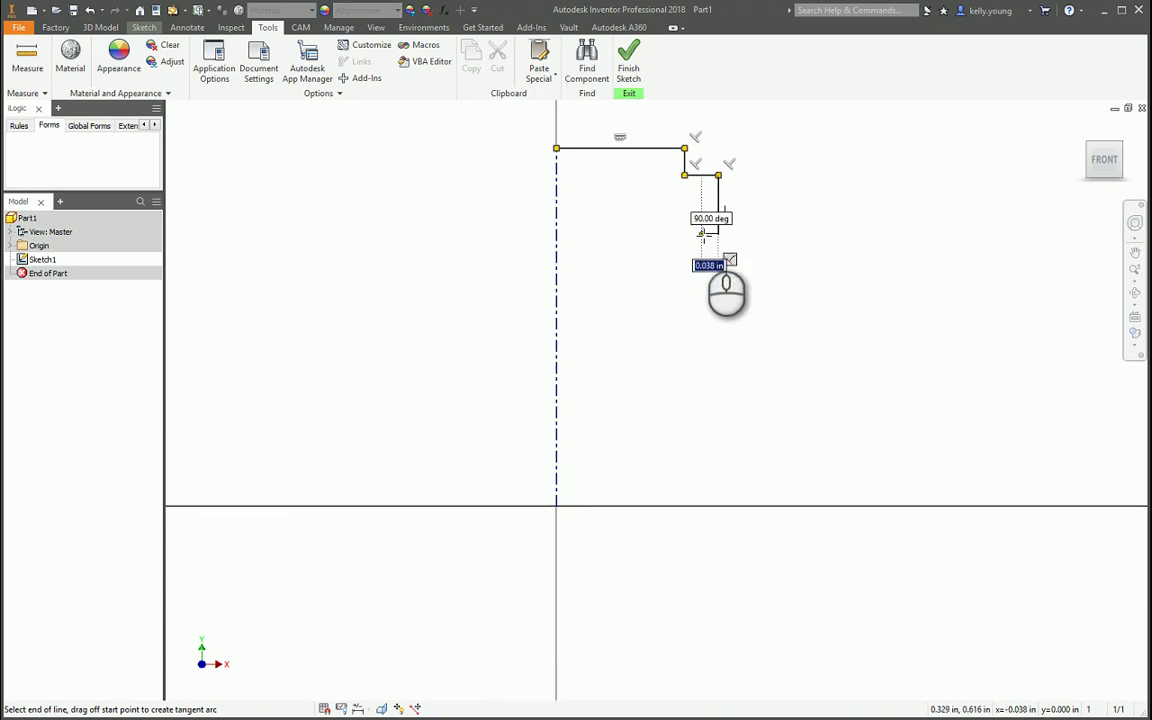
left_click(781, 455)
left_click(780, 506)
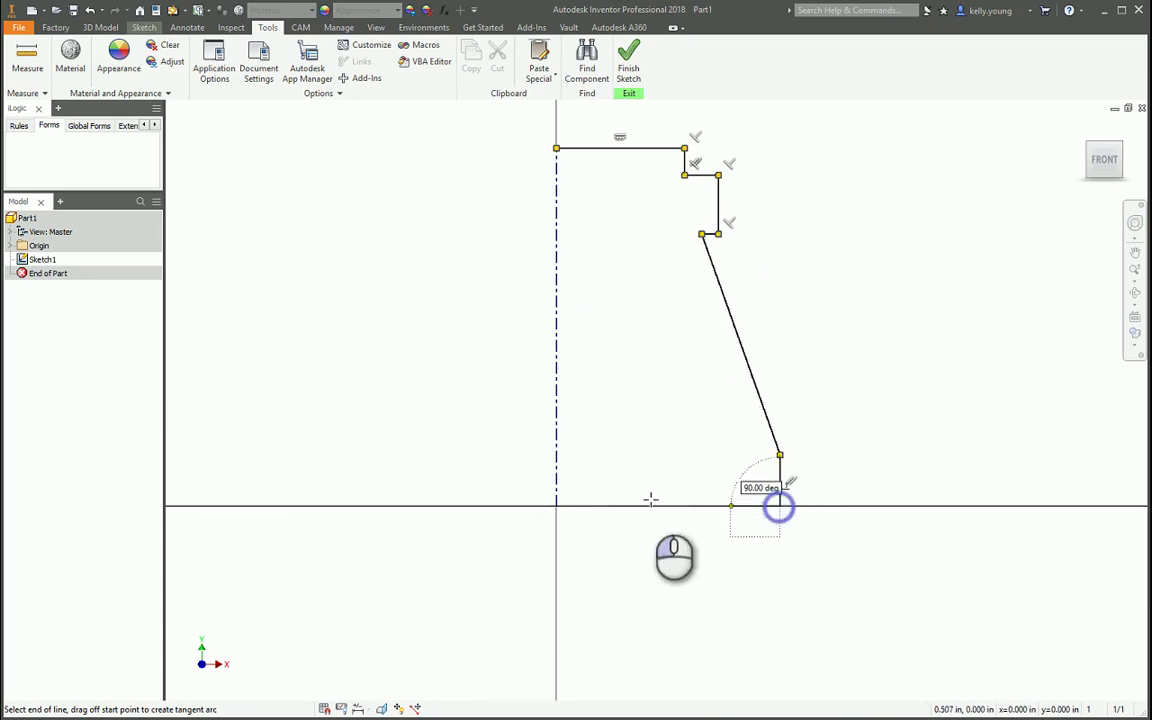
left_click(557, 506)
key("Escape")
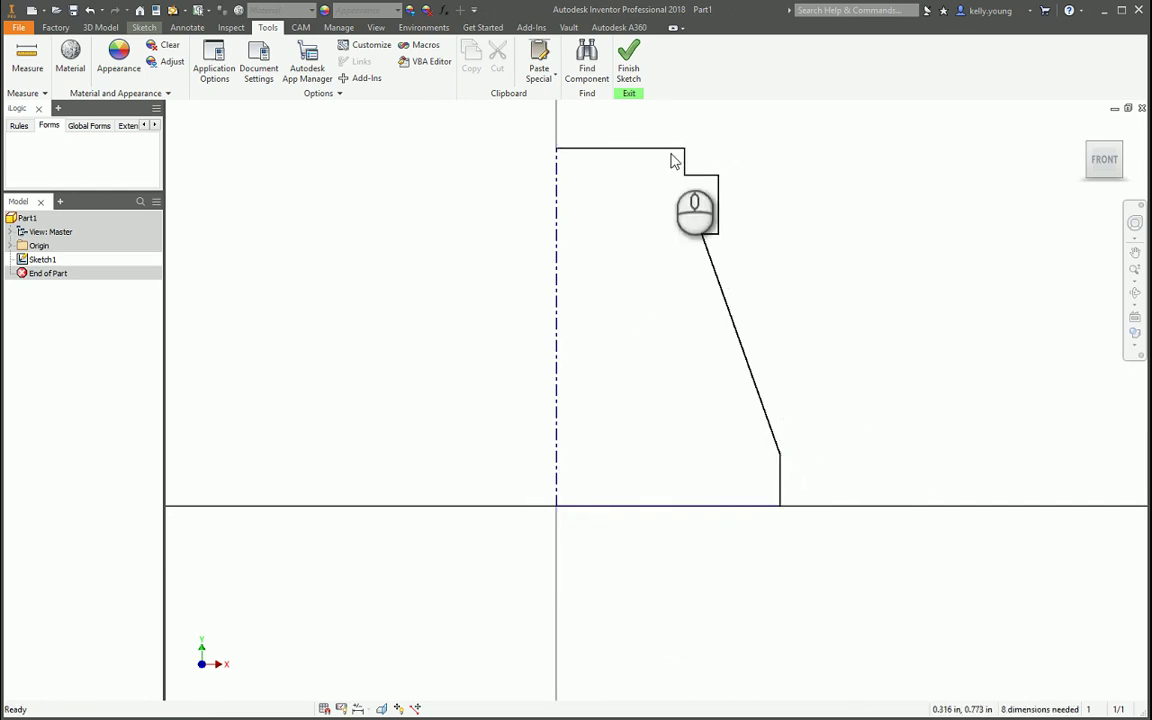
Dimension the middle step's vertical edge to the centerline as a diameter of .75 in.
mouse_move(687, 244)
middle_mouse_down()
mouse_move(677, 245)
mouse_move(682, 314)
middle_mouse_up()
left_click(712, 274)
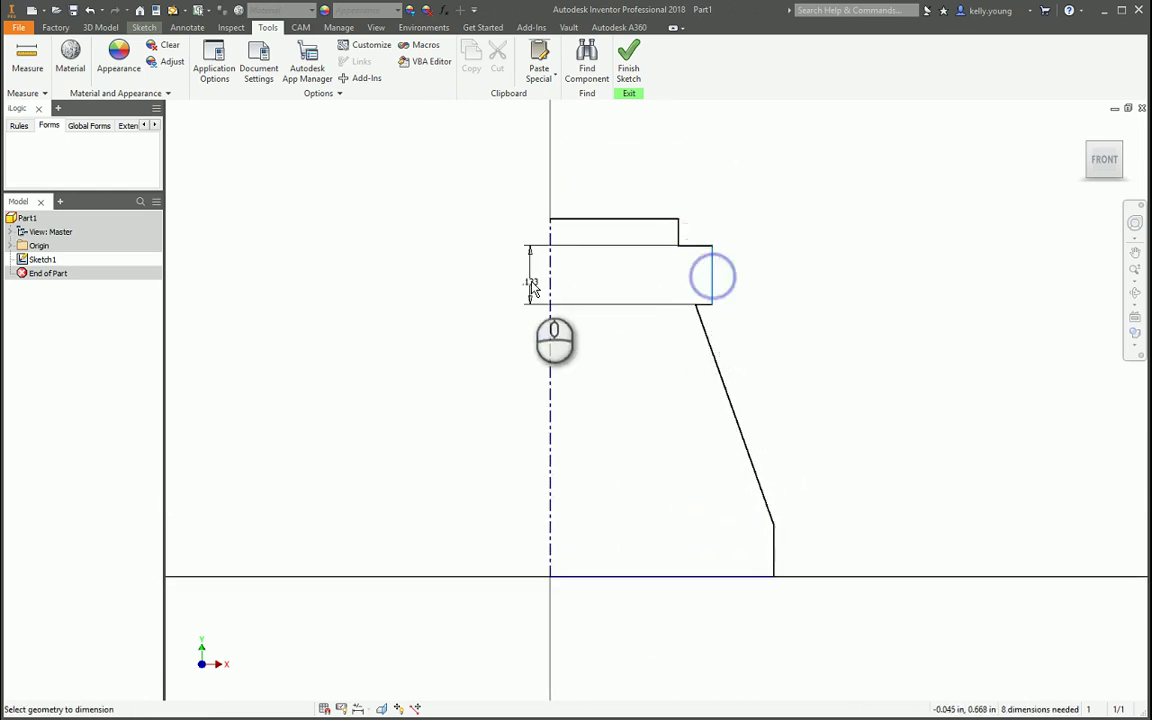
left_click(549, 281)
left_click(617, 280)
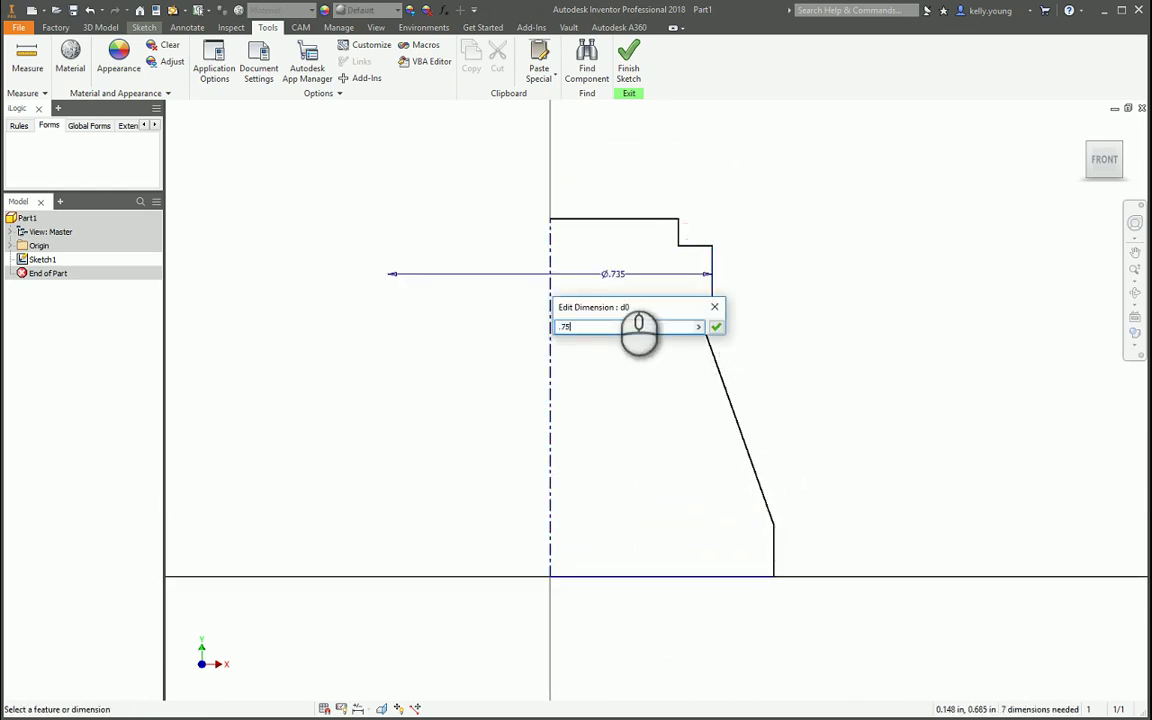
key("Return")
Dimension the top step's vertical edge to the centerline as a diameter of .625 in.
left_click(680, 226)
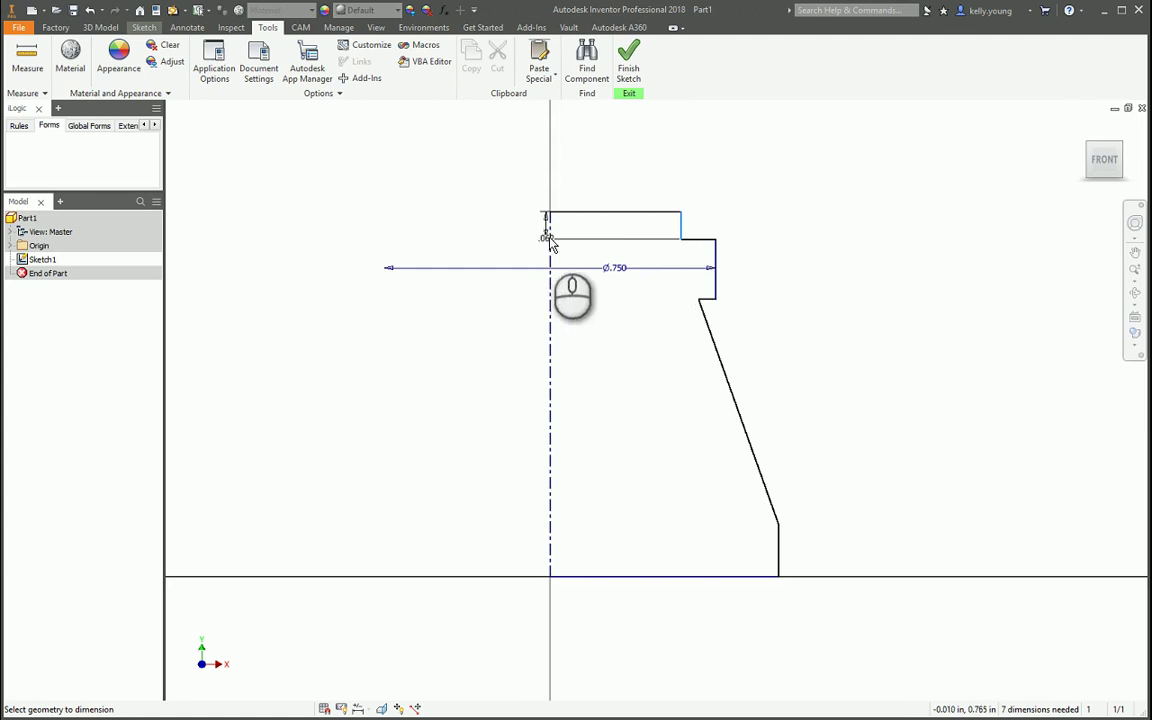
left_click(549, 227)
left_click(596, 177)
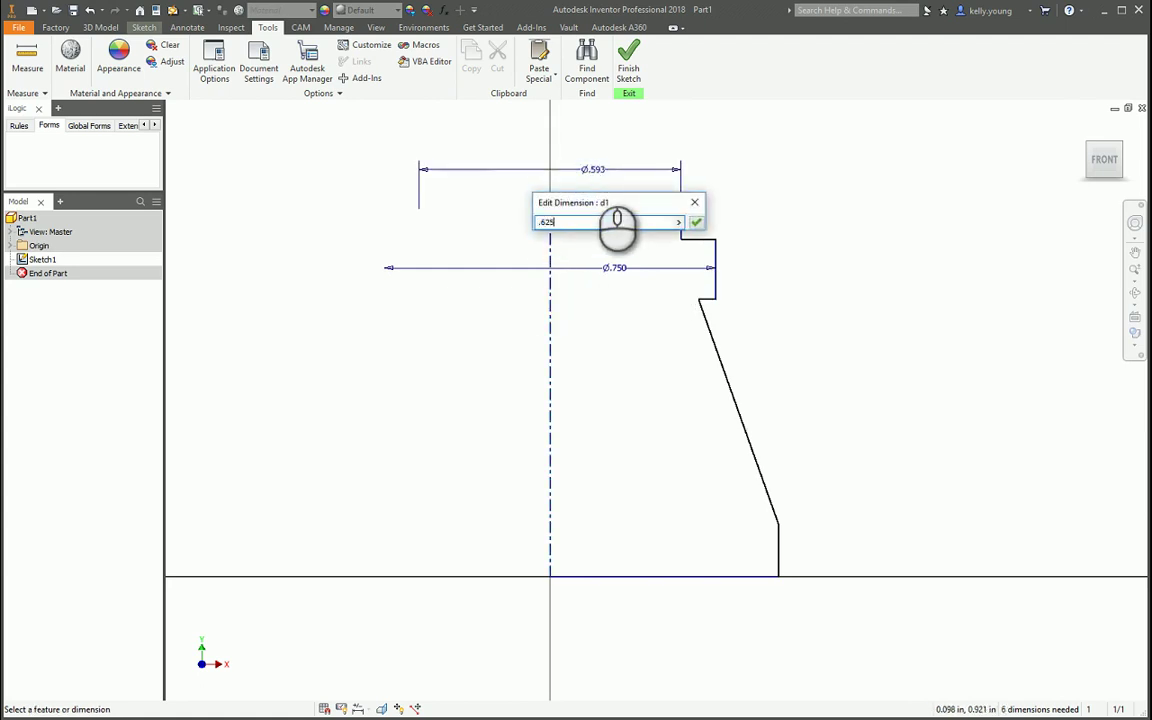
key("Return")
Try a height dimension on the top step's vertical edge and undo it.
left_click(688, 230)
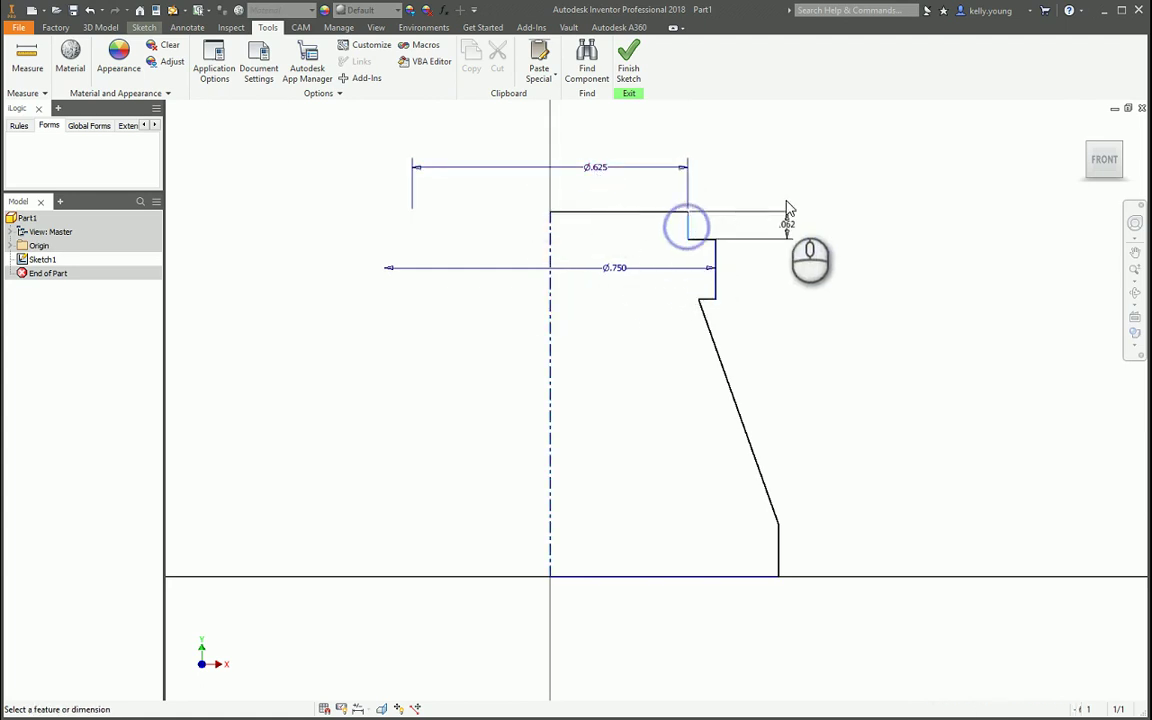
left_click(788, 224)
key("Return")
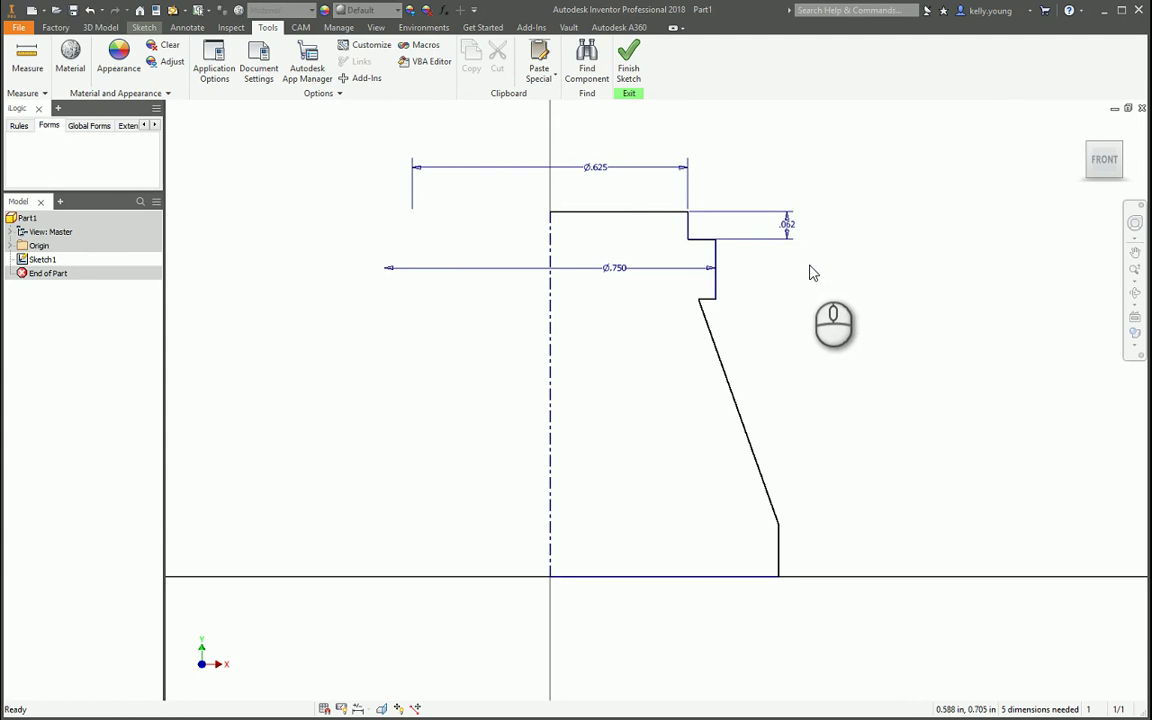
key("ctrl+z")
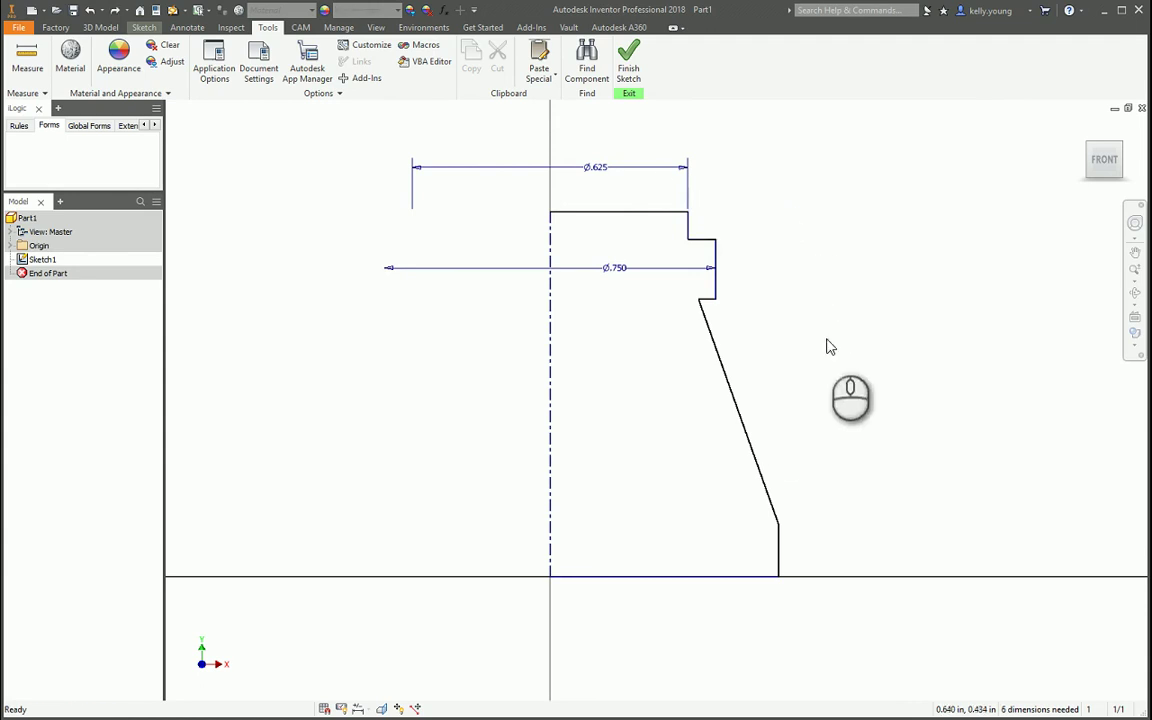
Dimension the height of the short vertical edge at the profile's base to .125 in.
left_click(737, 578)
left_click(781, 543)
left_click(871, 576)
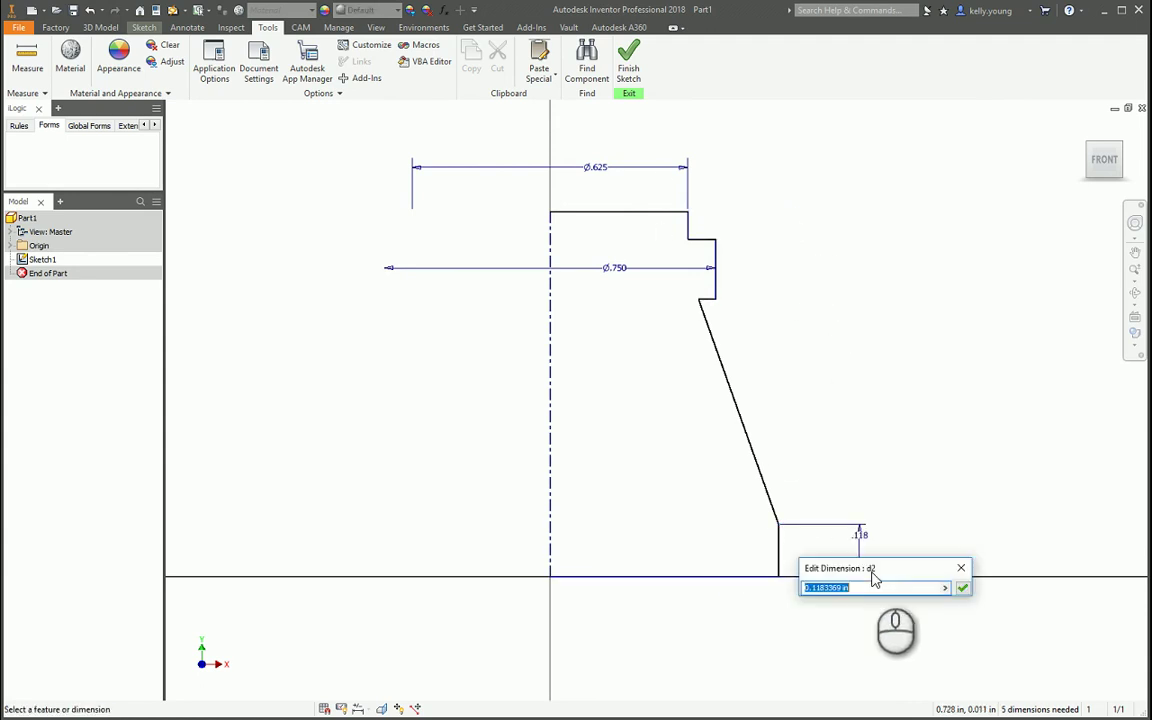
type(".125")
key("Return")
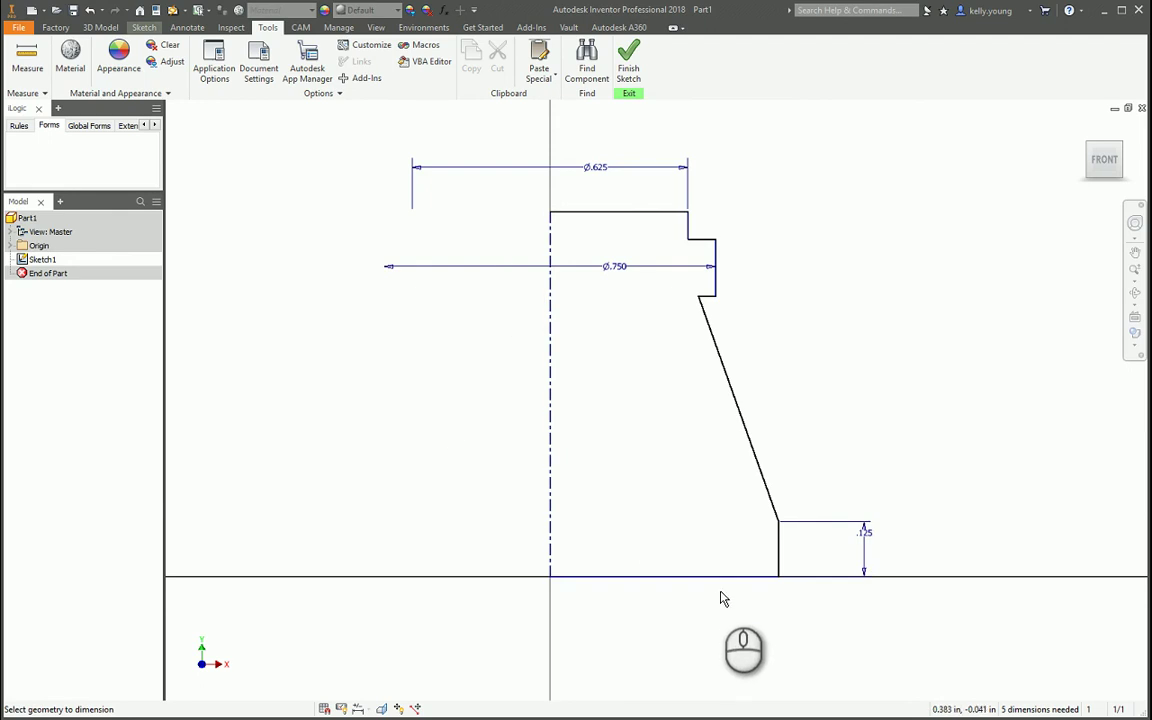
Dimension the height from the base line to the underside of the middle step to .625 in.
left_click(750, 576)
left_click(703, 296)
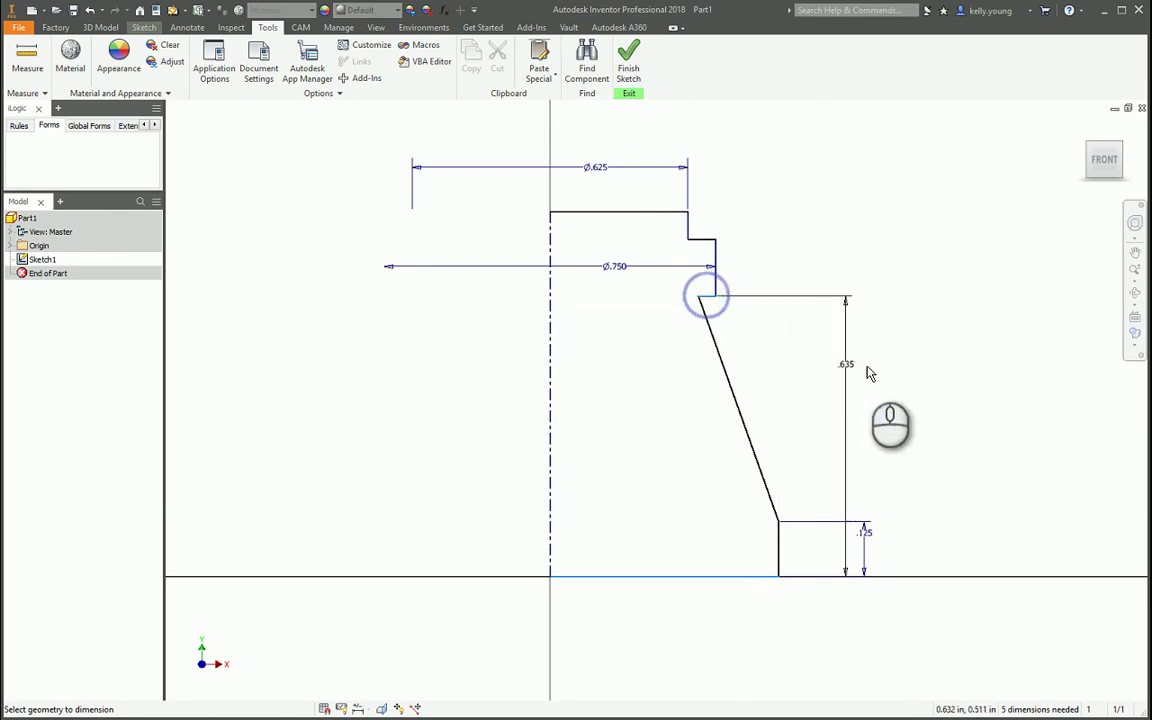
left_click(878, 367)
type(".625")
key("Return")
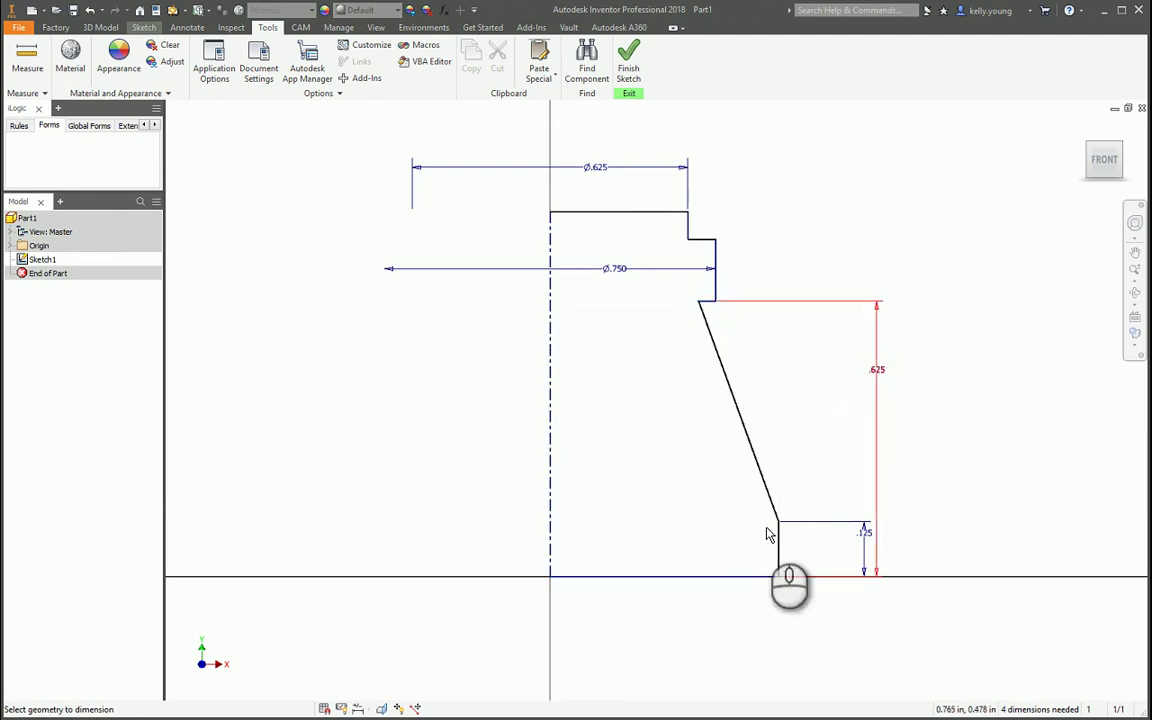
Dimension the height from the base line to the upper ledge of the middle step to .75 in.
left_click(699, 576)
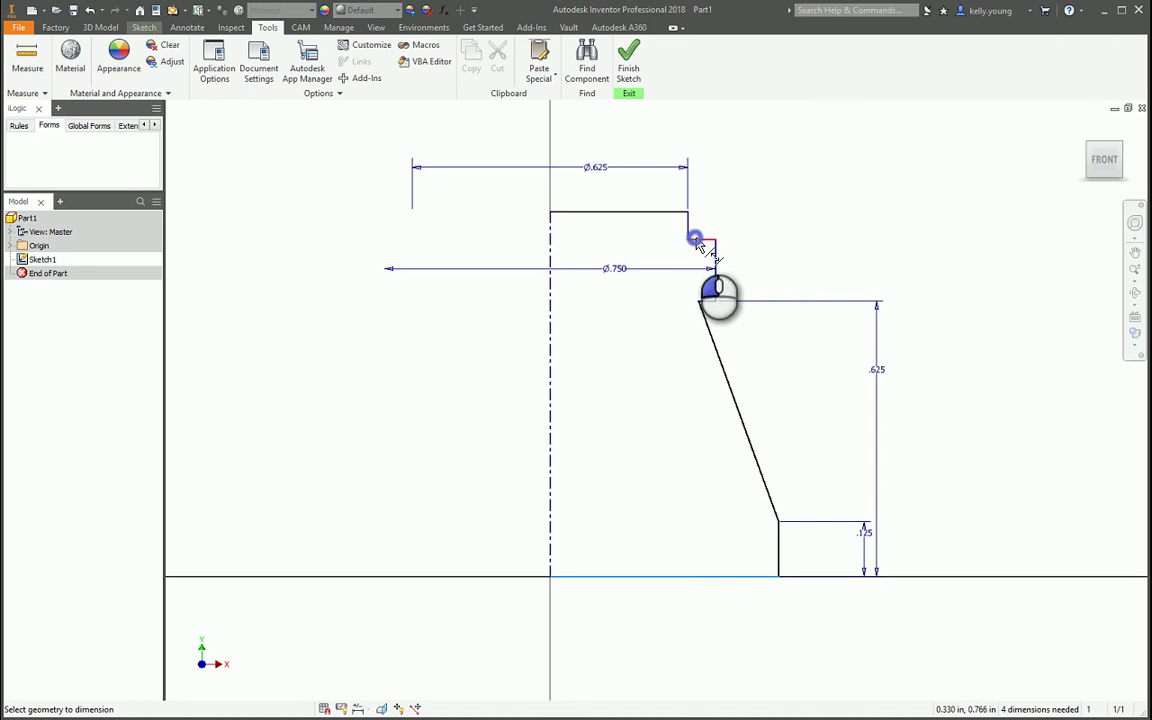
left_click(697, 245)
left_click(905, 283)
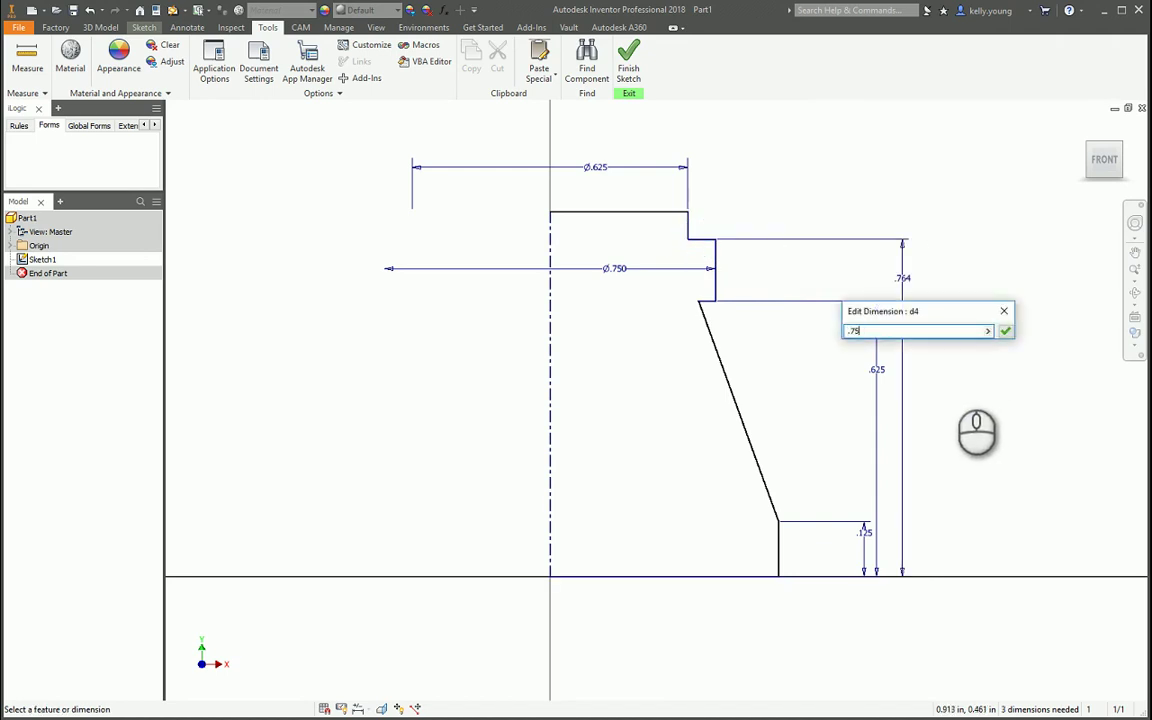
key("Return")
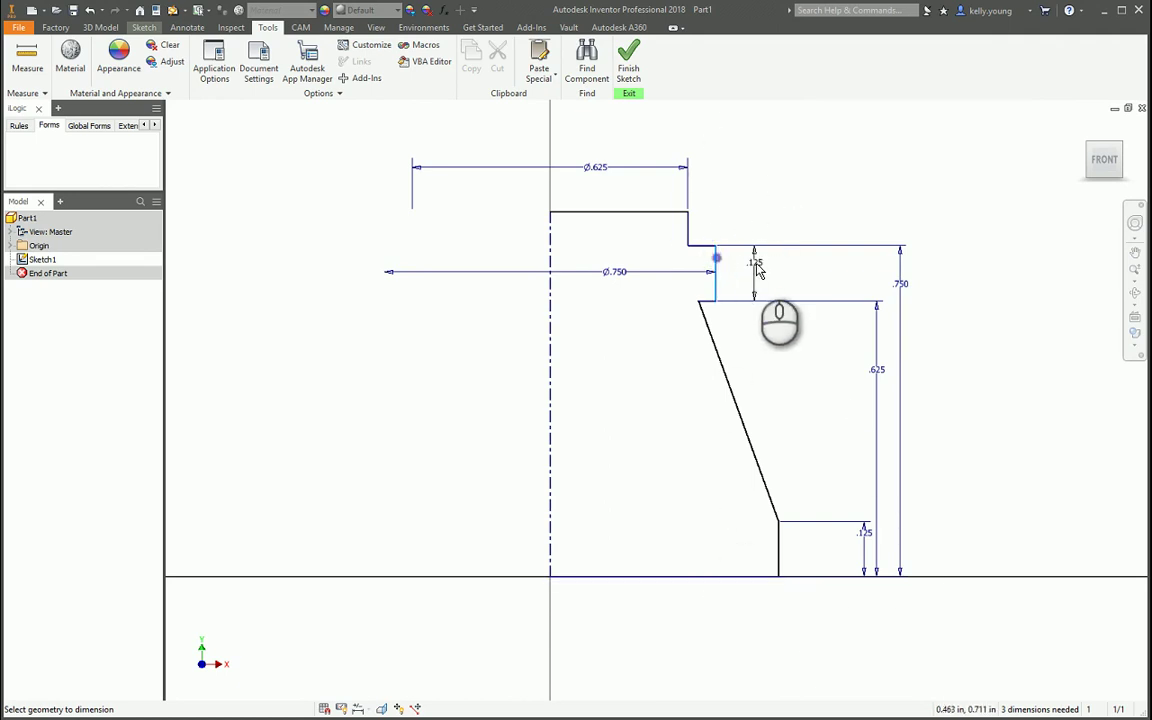
Dimension the overall height from the base line to the profile's top line to .875 in.
left_click(687, 229)
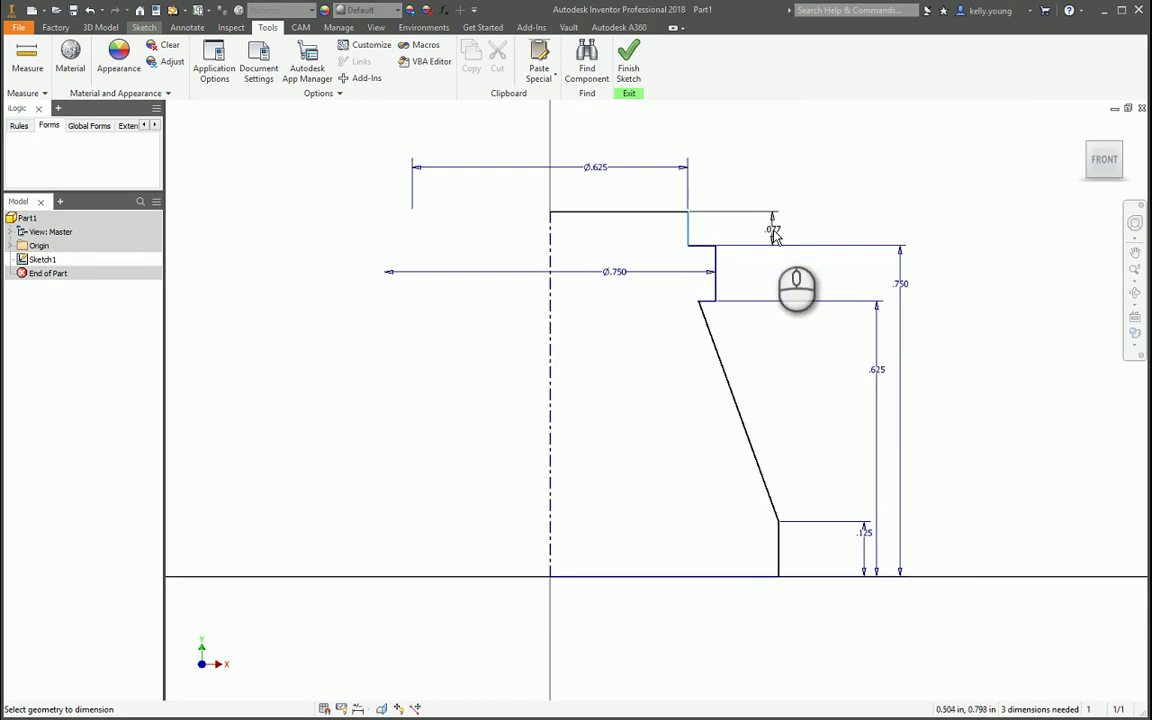
key("d")
left_click(676, 577)
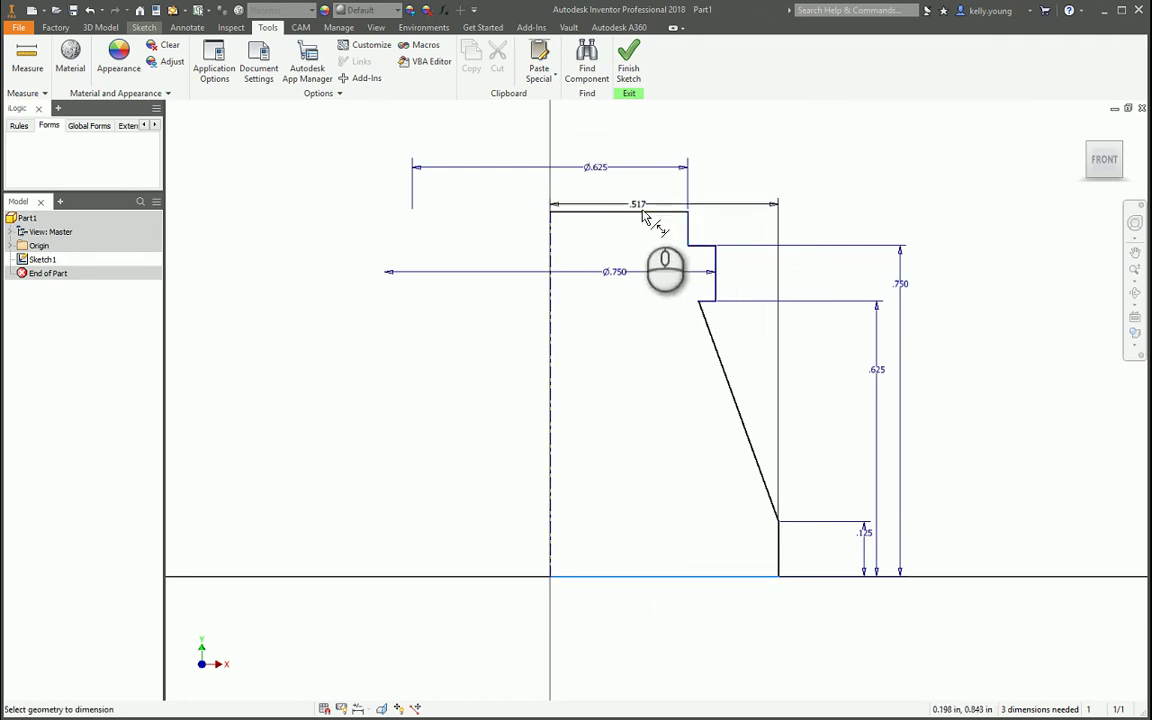
left_click(643, 212)
left_click(945, 360)
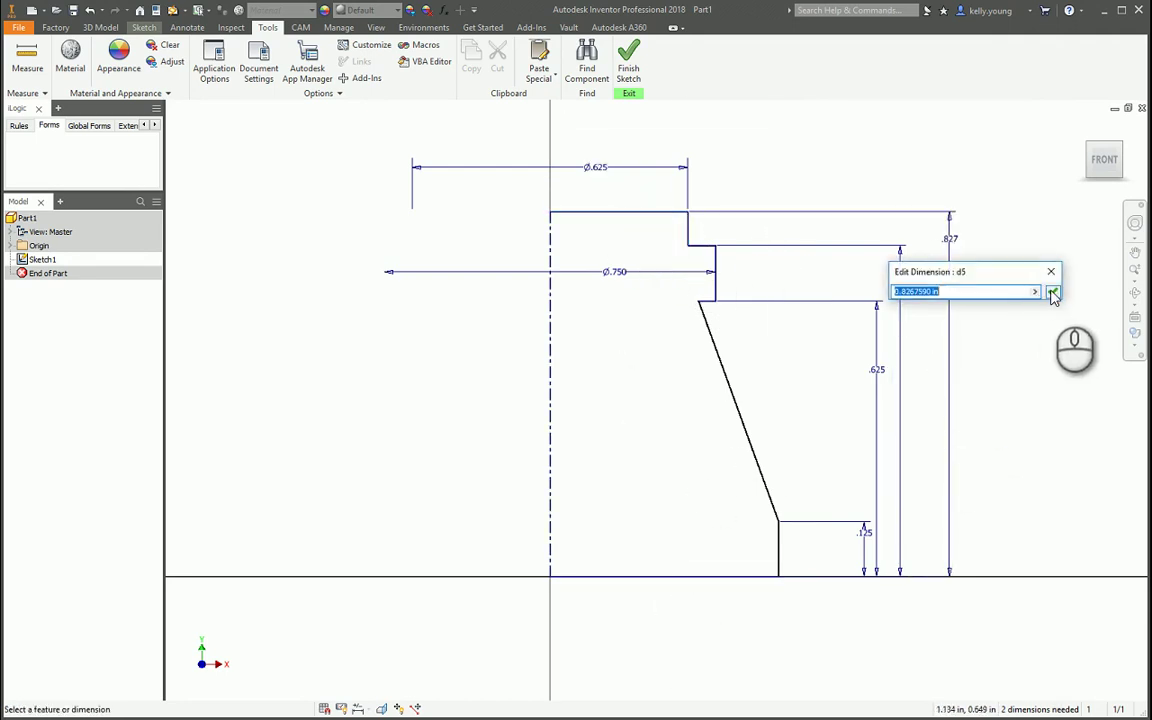
type(".875")
left_click(1052, 291)
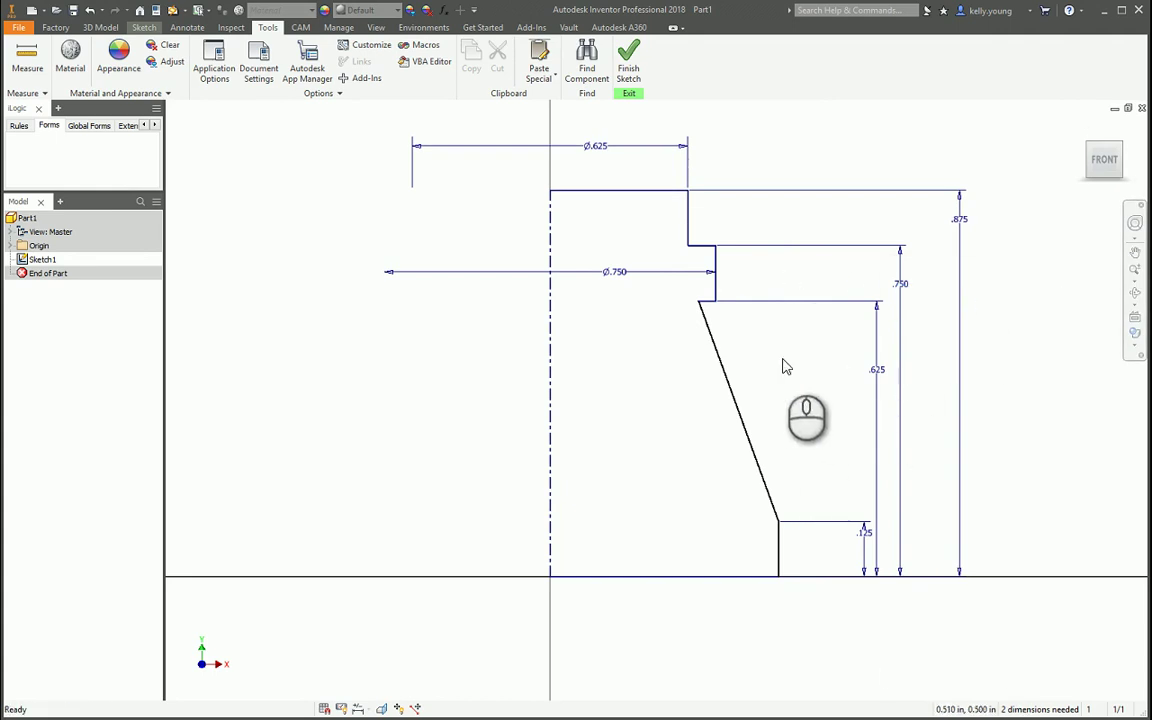
Show the sketch's degrees of freedom and move the slanted side line slightly toward the centerline.
right_click(803, 372)
left_click(802, 451)
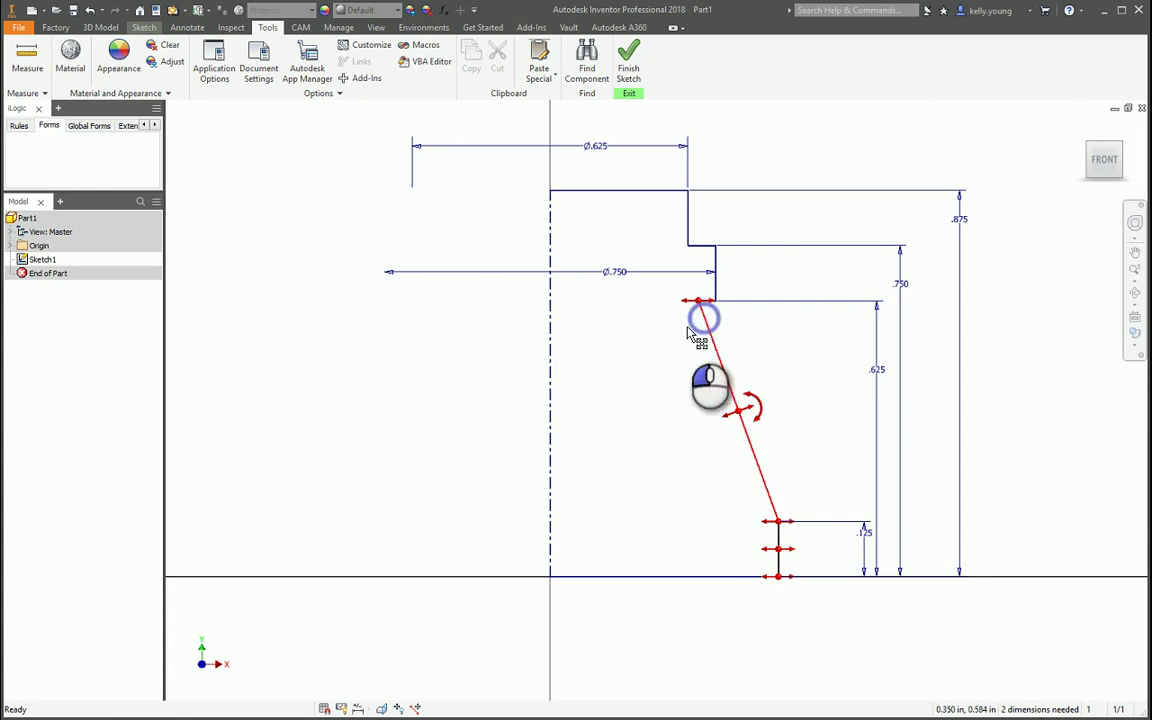
left_click_drag(688, 333, 789, 357)
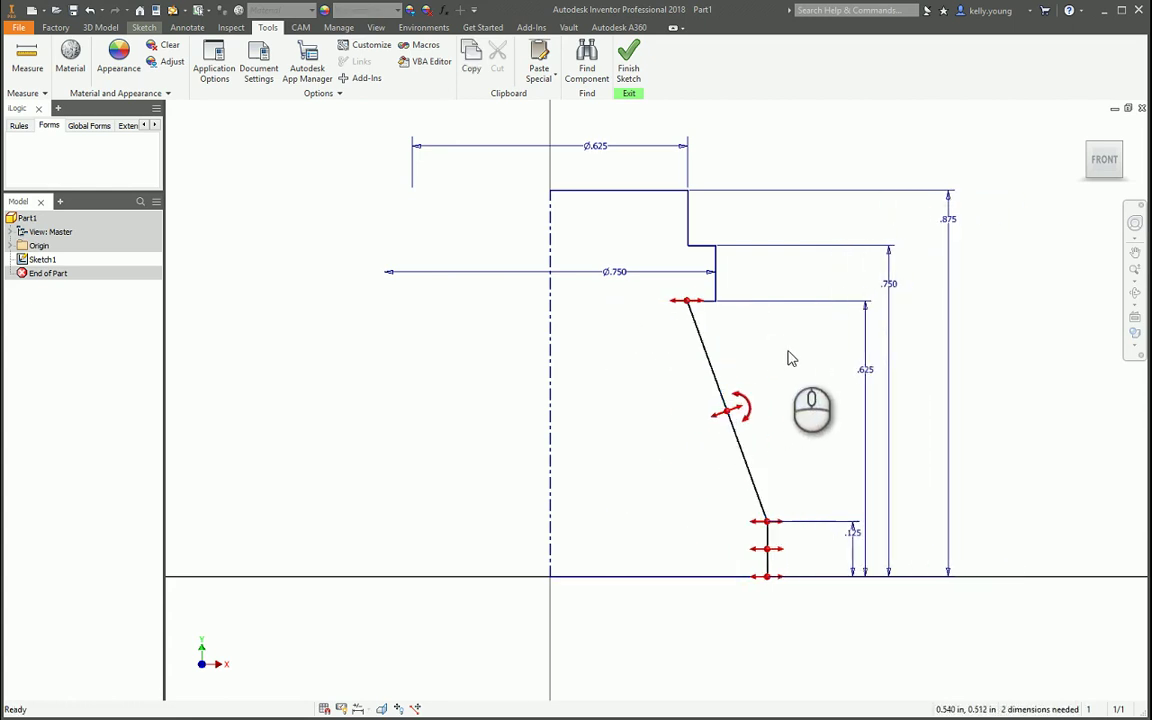
Dimension the diameter of the short lower side line about the centerline to 1 in.
key("d")
left_click(766, 537)
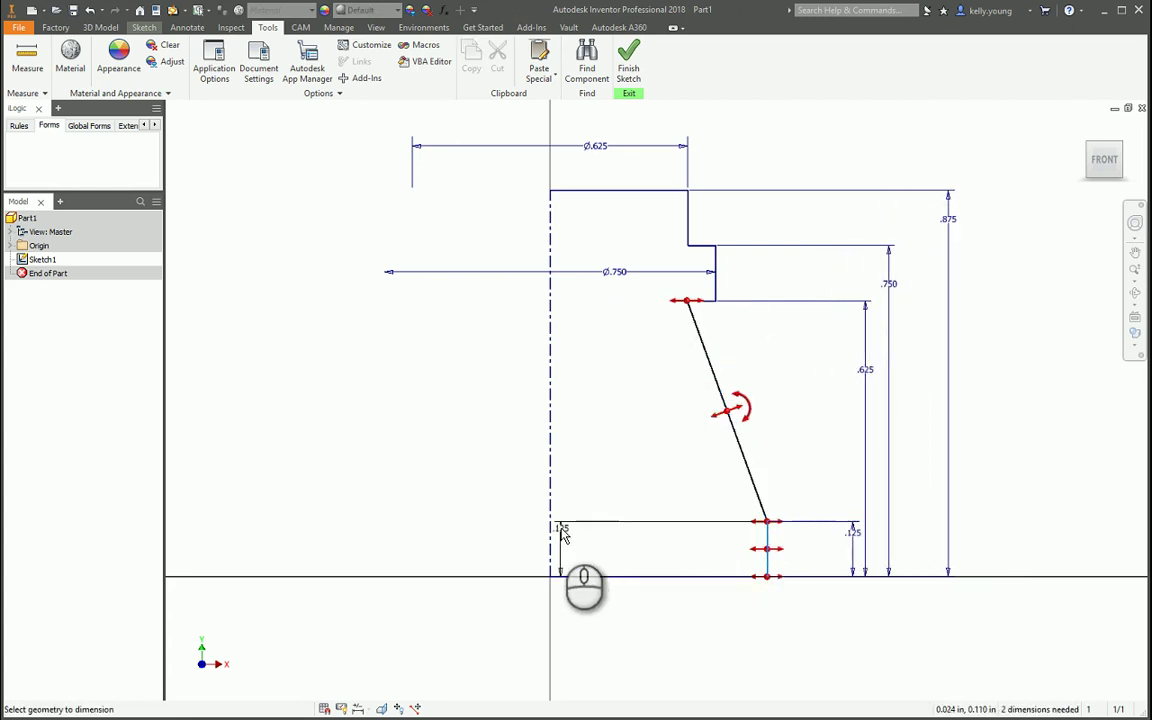
left_click(550, 527)
left_click(655, 612)
type("1")
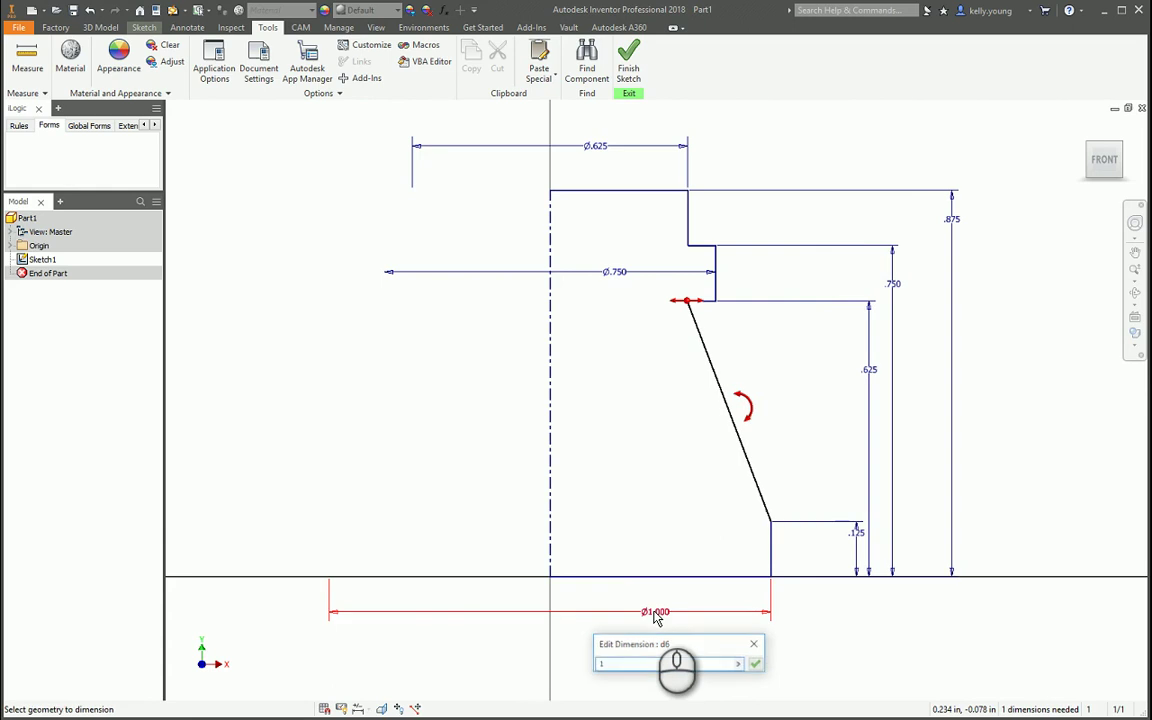
key("Return")
left_click(757, 490)
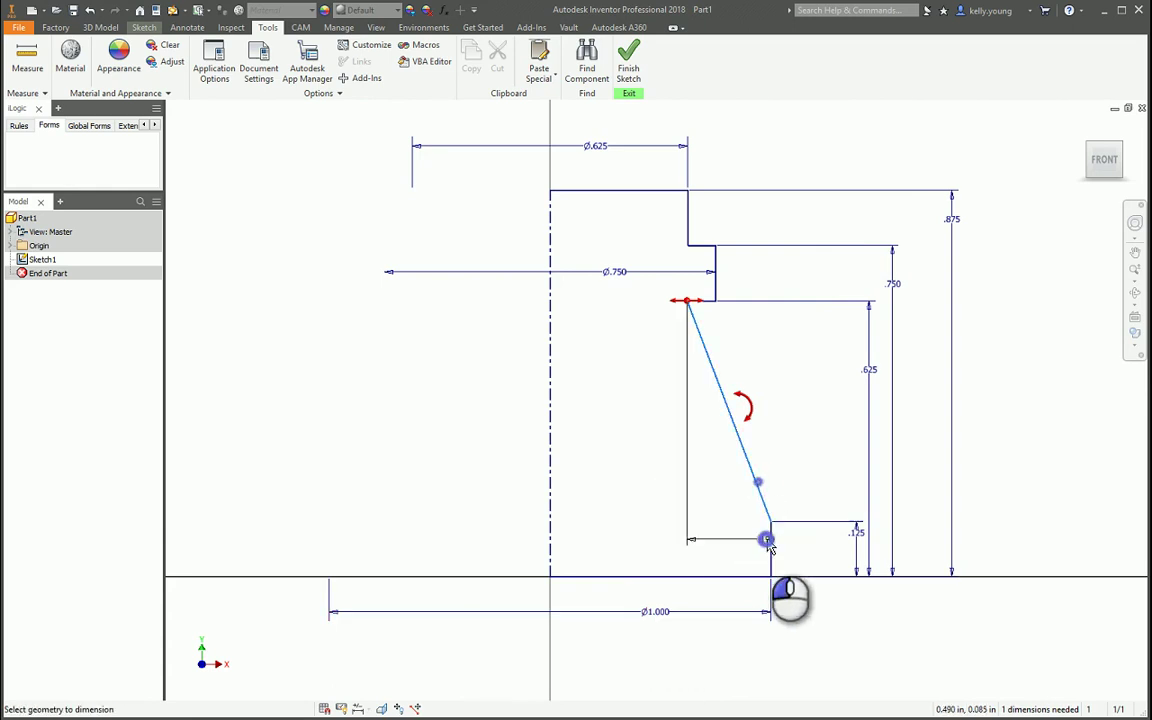
left_click(767, 545)
key("Return")
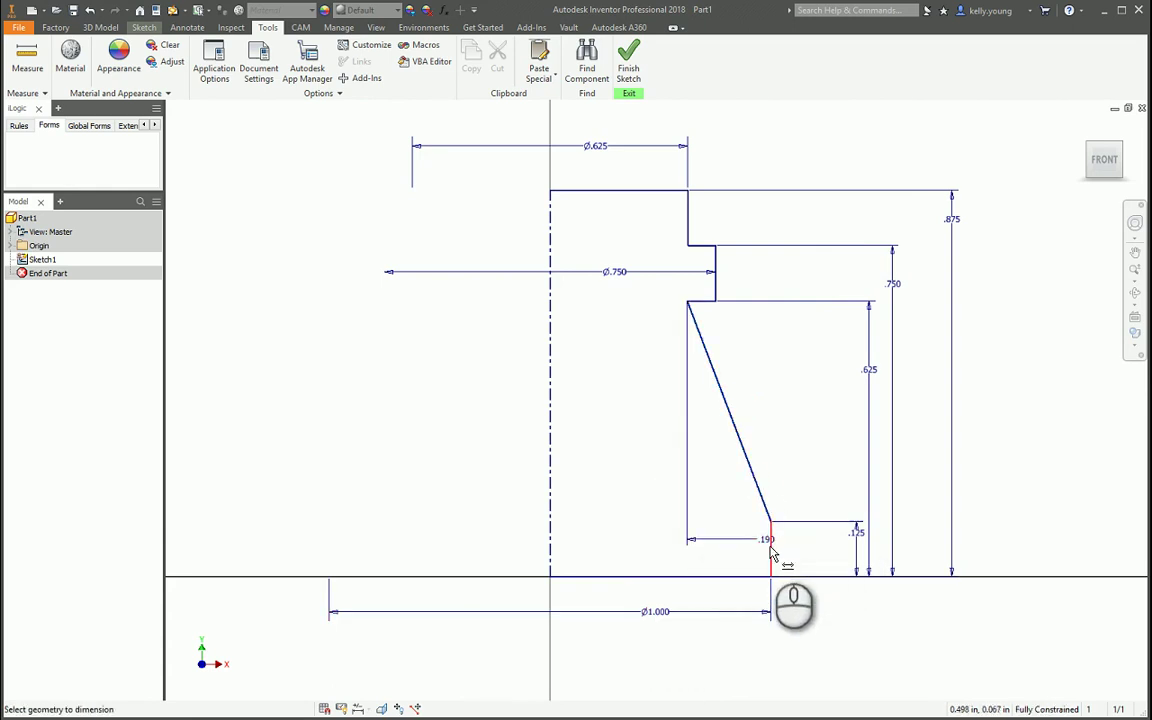
Dimension the angle between the short lower side line and the slanted side line to 20 degrees.
left_click(772, 556)
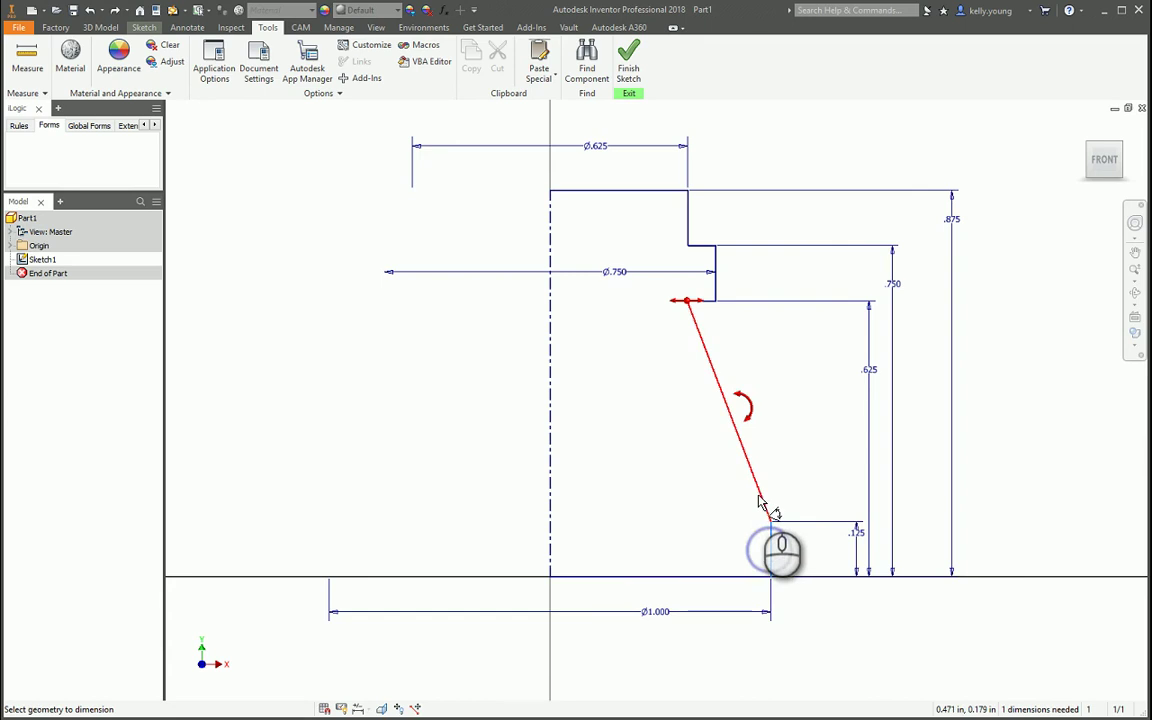
left_click(756, 490)
left_click(764, 368)
type("20")
key("Return")
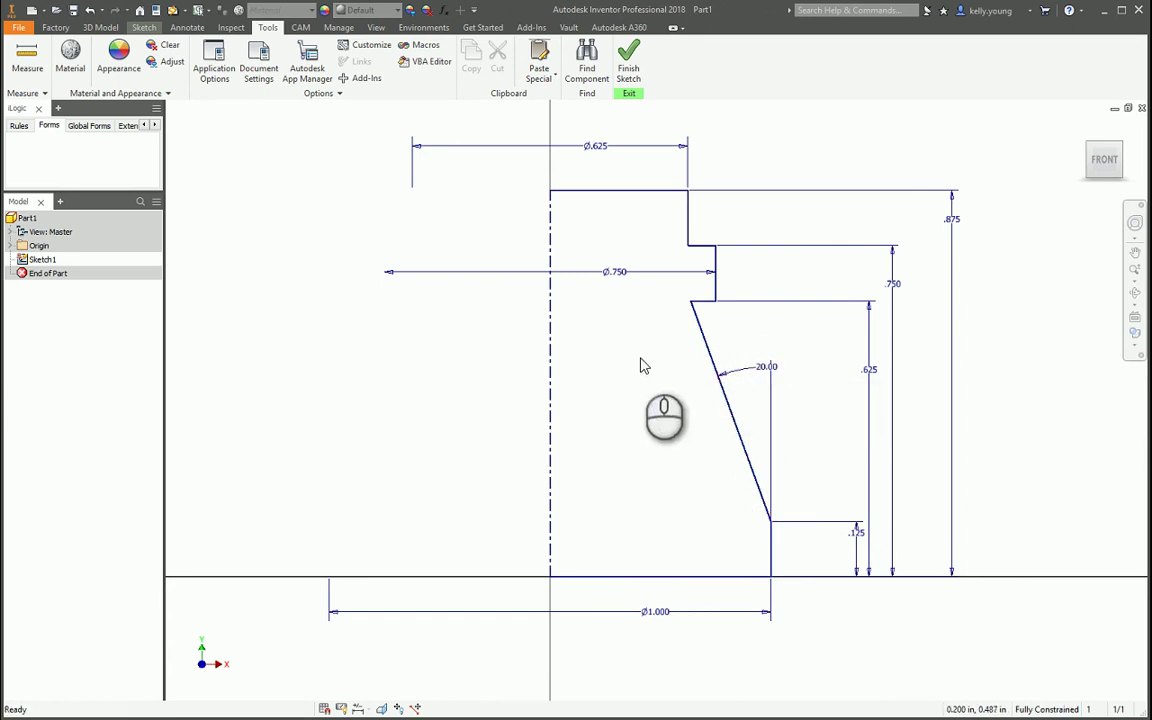
Sketch the inner wall from the top line to the base line: about 0.3 in vertical, a slanted segment, and about 0.156 in vertical.
key("l")
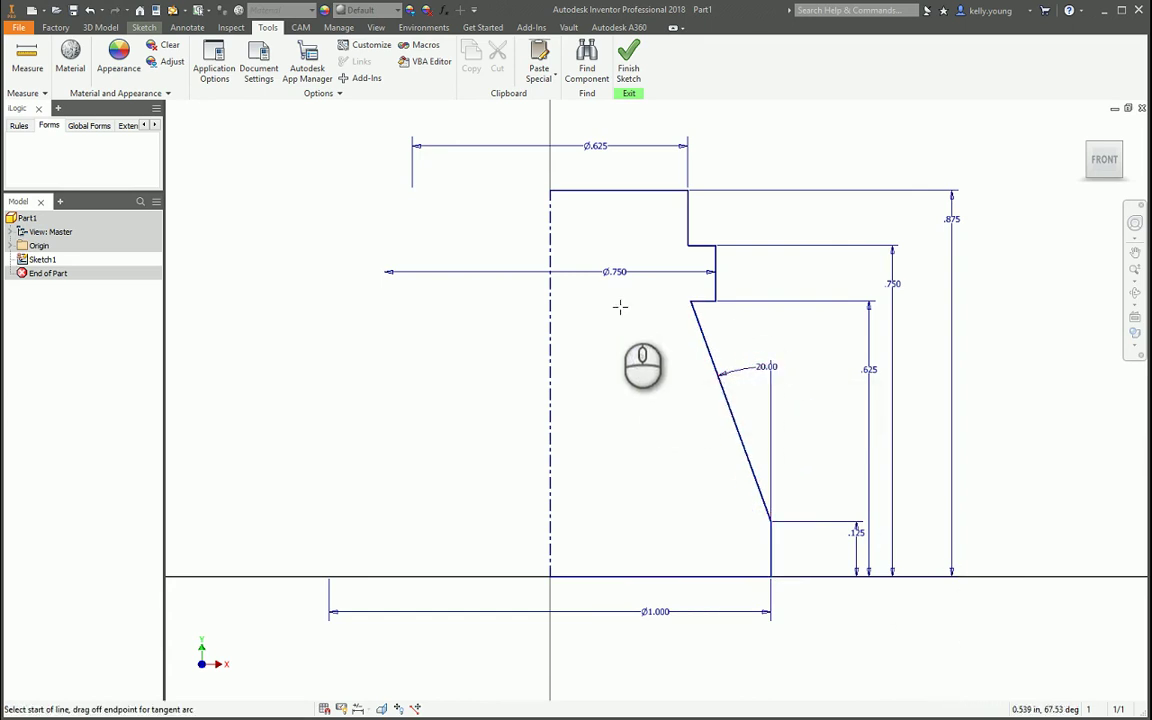
left_click(629, 190)
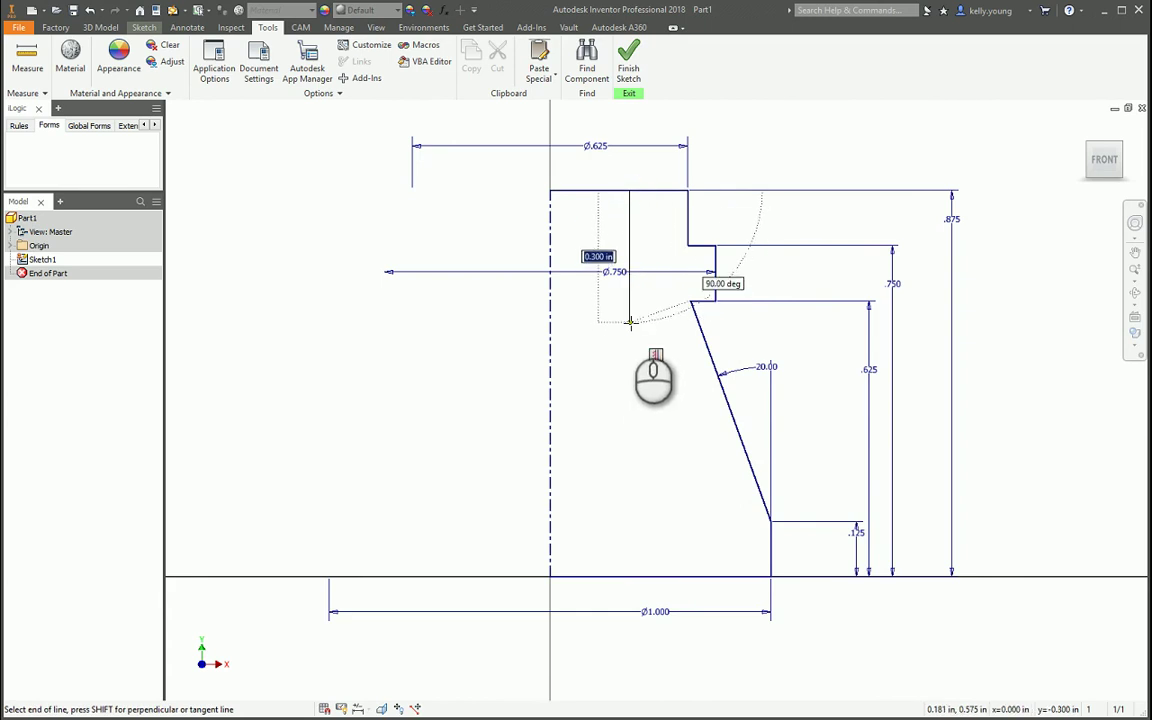
left_click(629, 322)
left_click(699, 507)
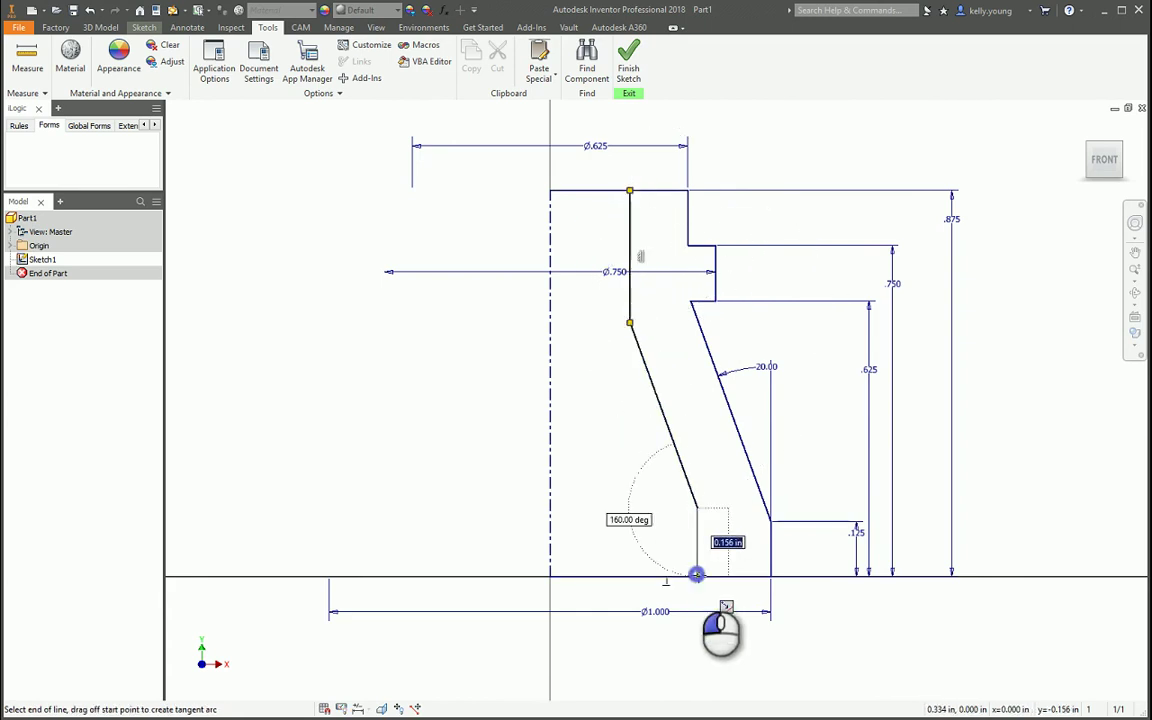
left_click(696, 575)
key("Escape")
Dimension the diameter of the lower inner vertical line about the centerline to .625 in.
key("d")
left_click(696, 553)
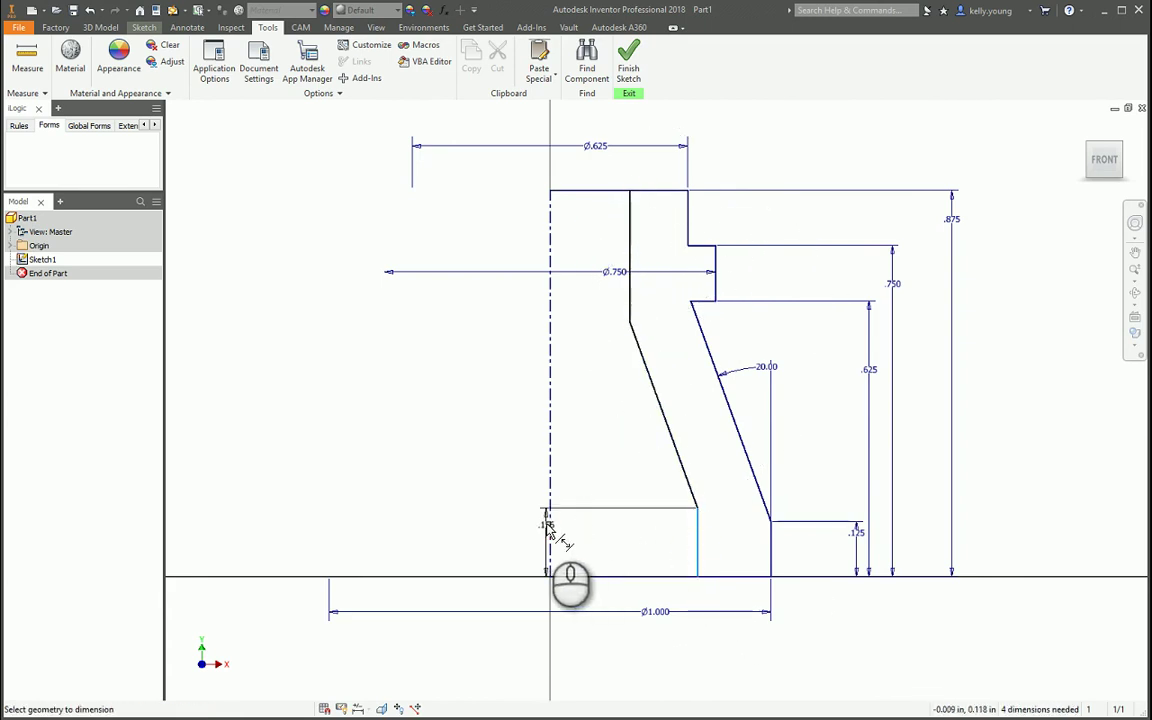
left_click(548, 525)
left_click(613, 553)
type(".")
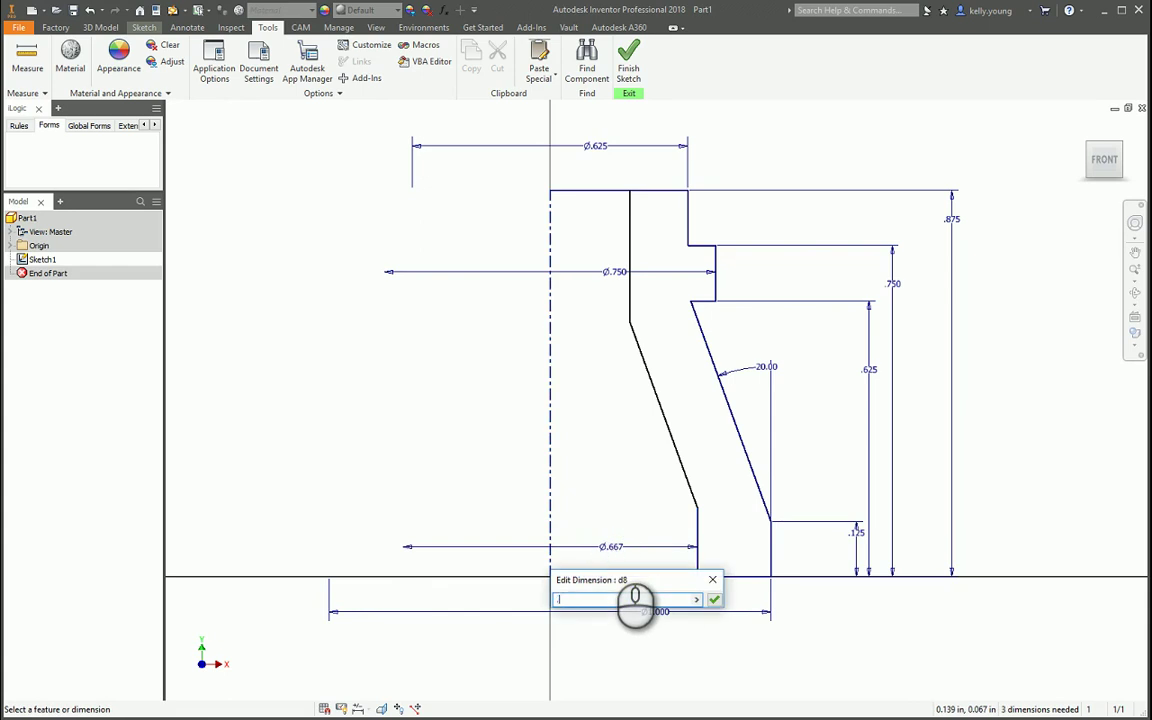
type("625")
key("Return")
Dimension the diameter of the upper inner vertical line about the centerline to .325 in.
left_click(619, 285)
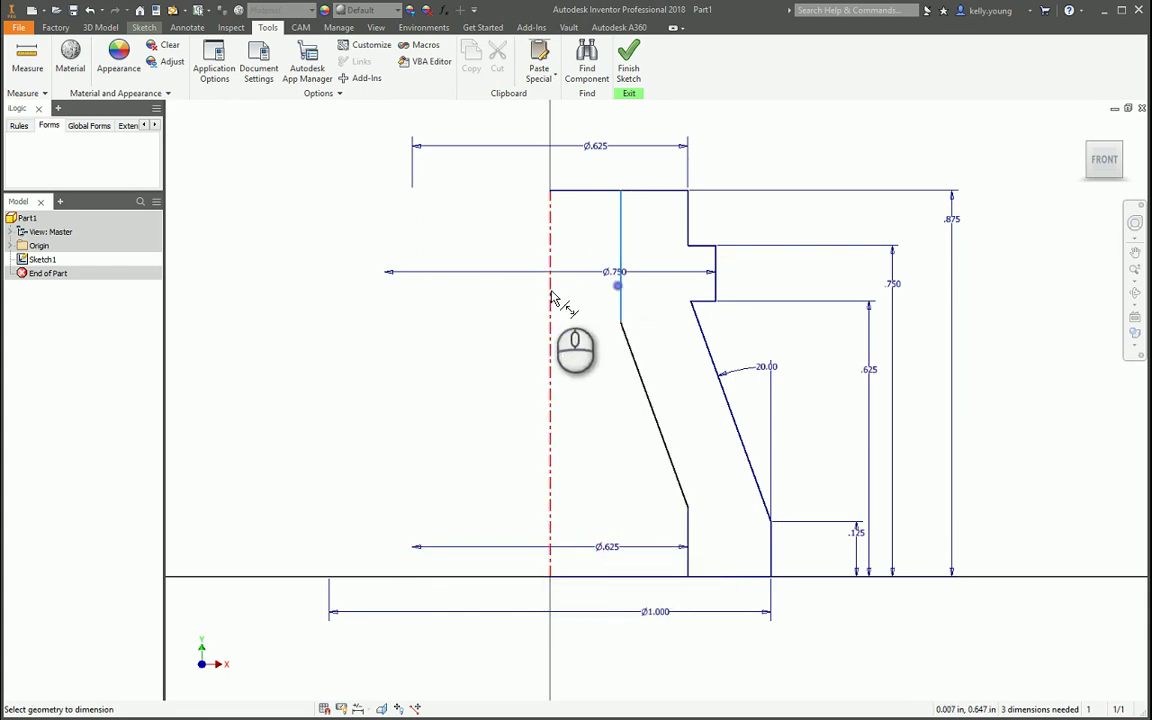
left_click(551, 297)
left_click(555, 291)
type(".325")
key("Return")
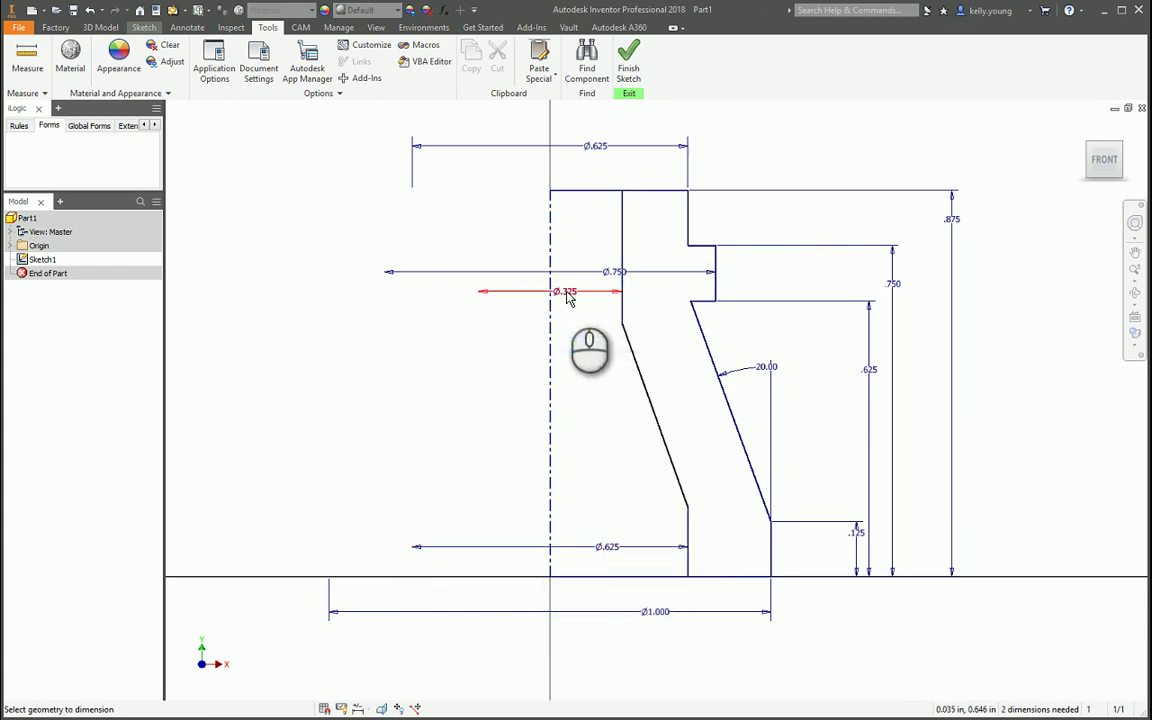
left_click(624, 311)
left_click(622, 300)
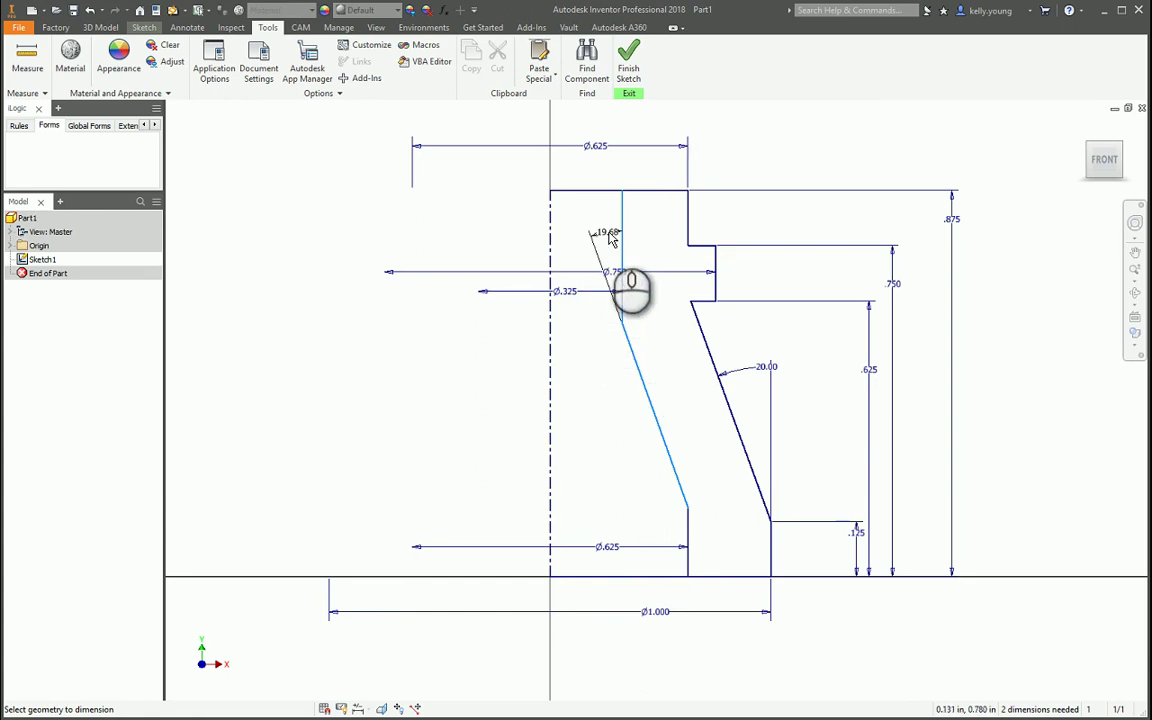
key("Escape")
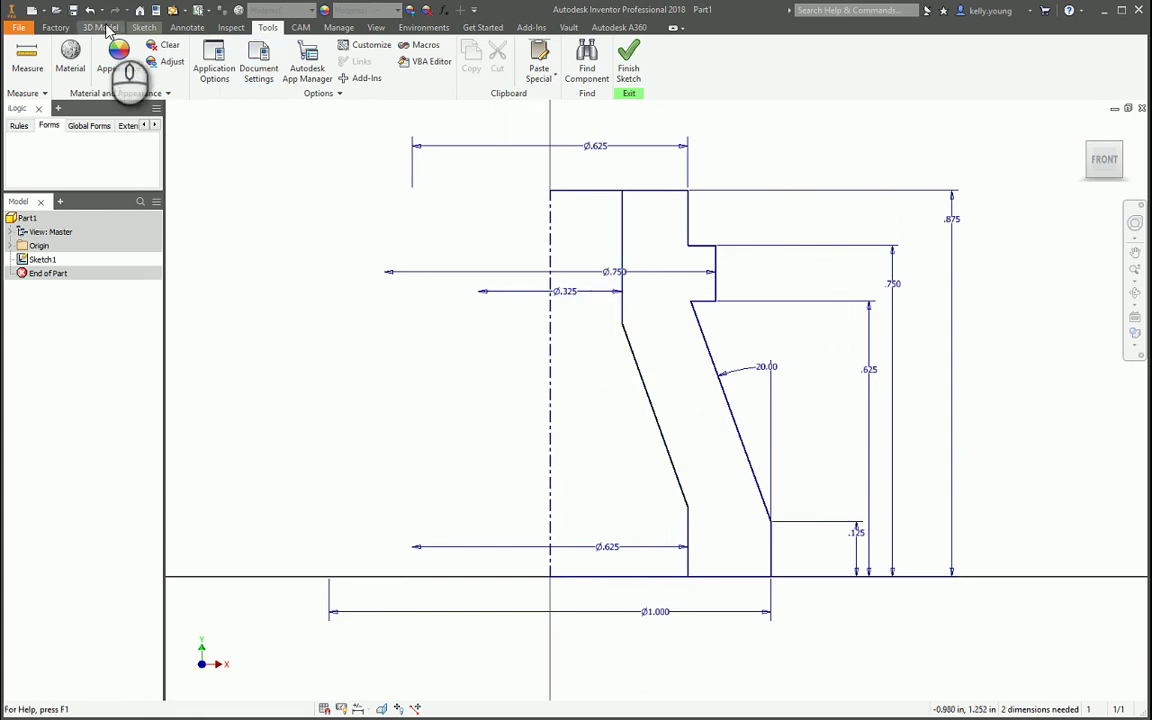
Constrain the inner slanted line parallel to the outer slanted side line.
left_click(144, 27)
left_click(600, 61)
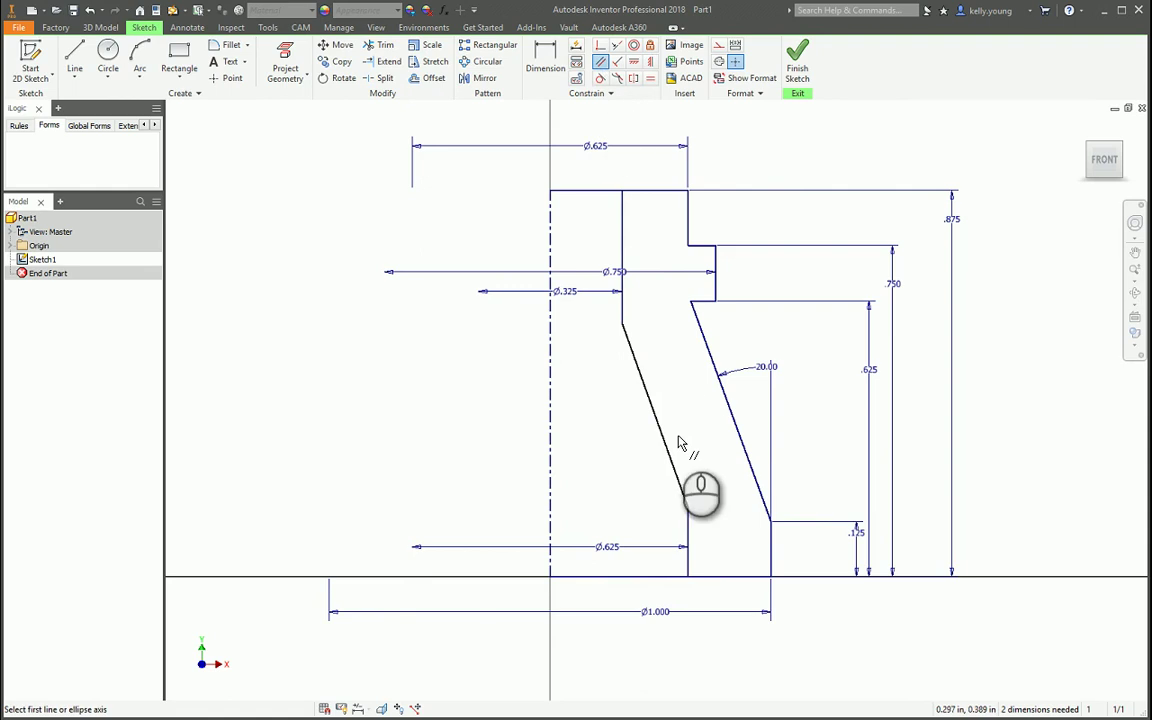
left_click(729, 406)
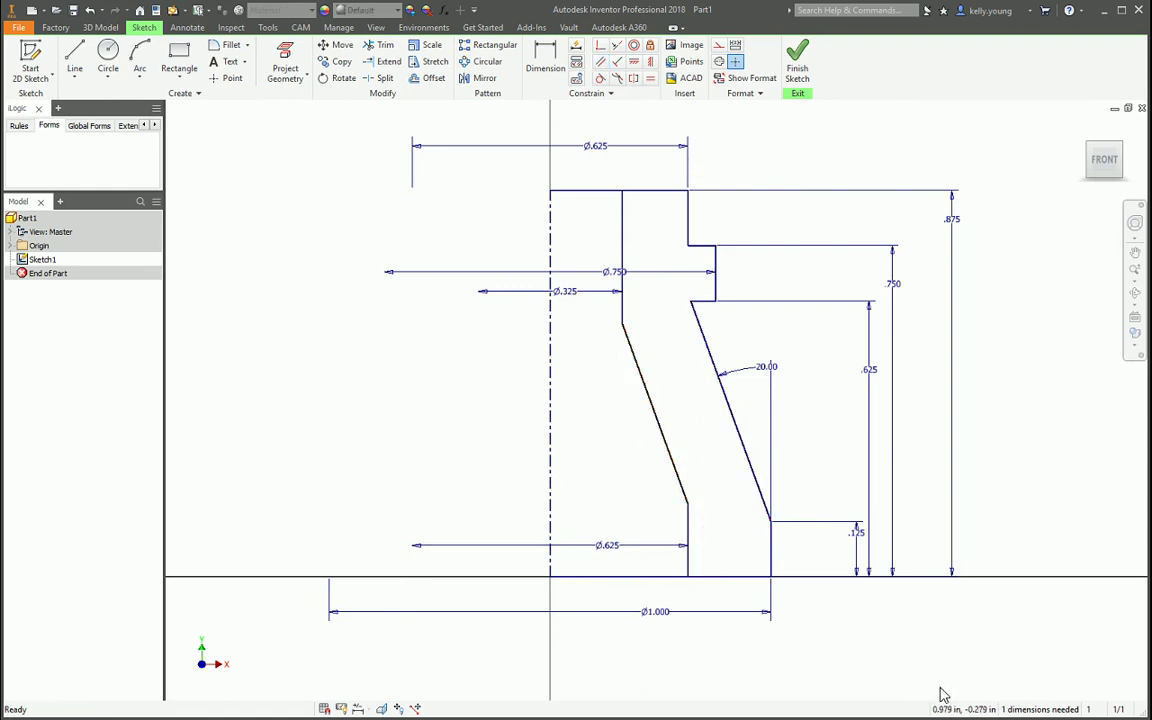
Show all of the sketch's degrees of freedom and move the inner slanted line upward.
right_click(595, 465)
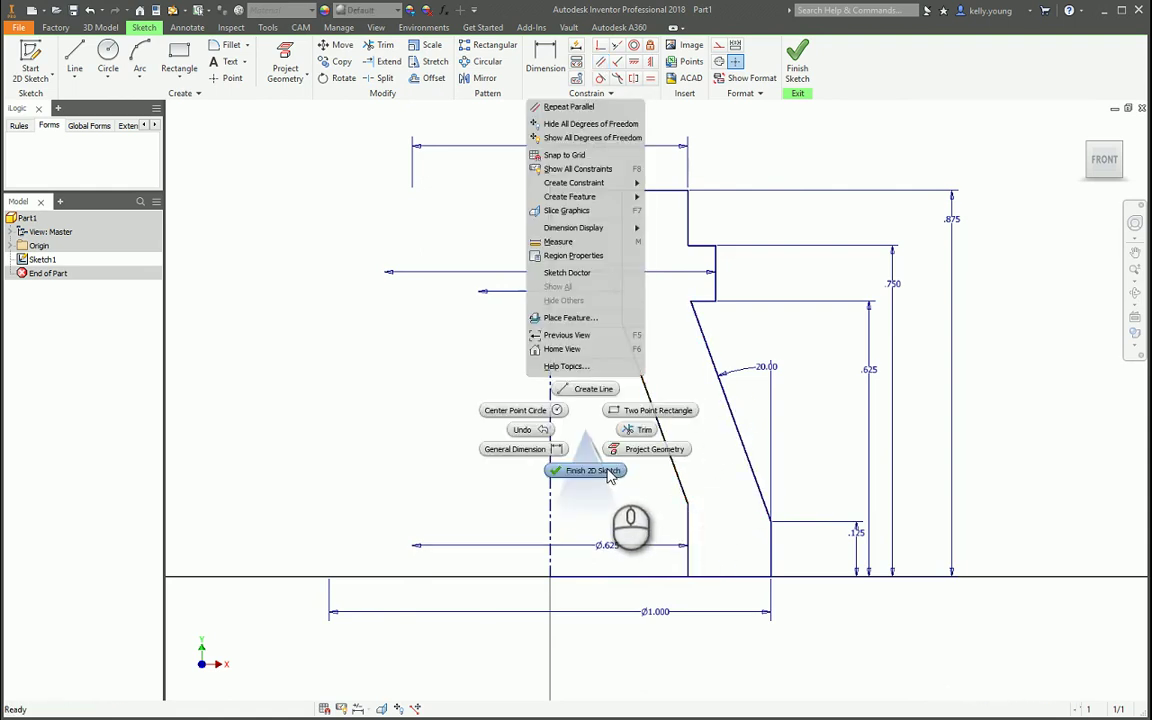
left_click(588, 139)
left_click_drag(673, 459, 693, 423)
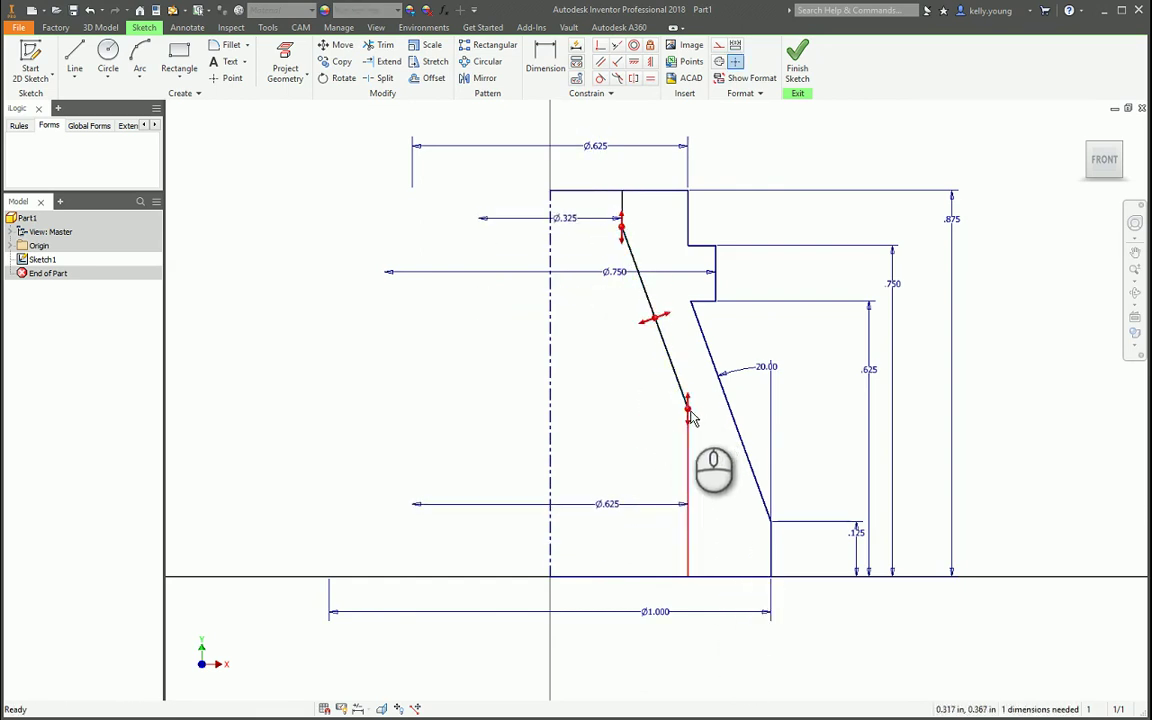
Align the lower endpoint of the inner slanted line horizontally with the lower endpoint of the outer slanted line.
left_click(634, 61)
left_click(687, 405)
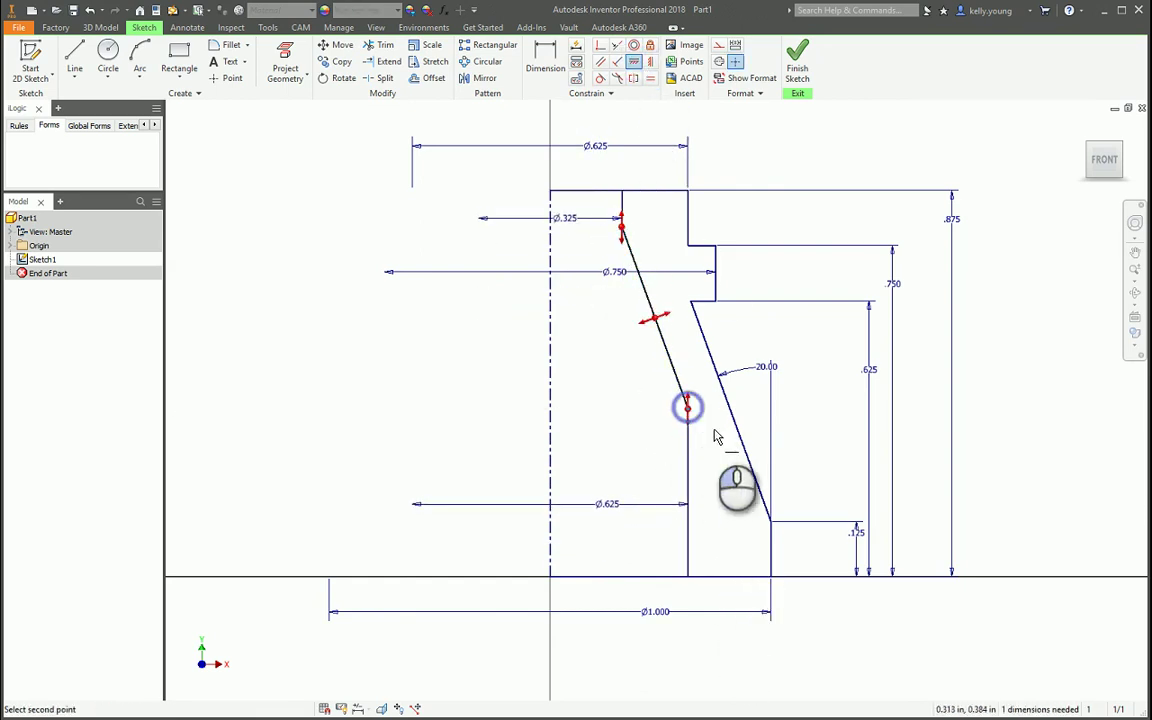
left_click(772, 526)
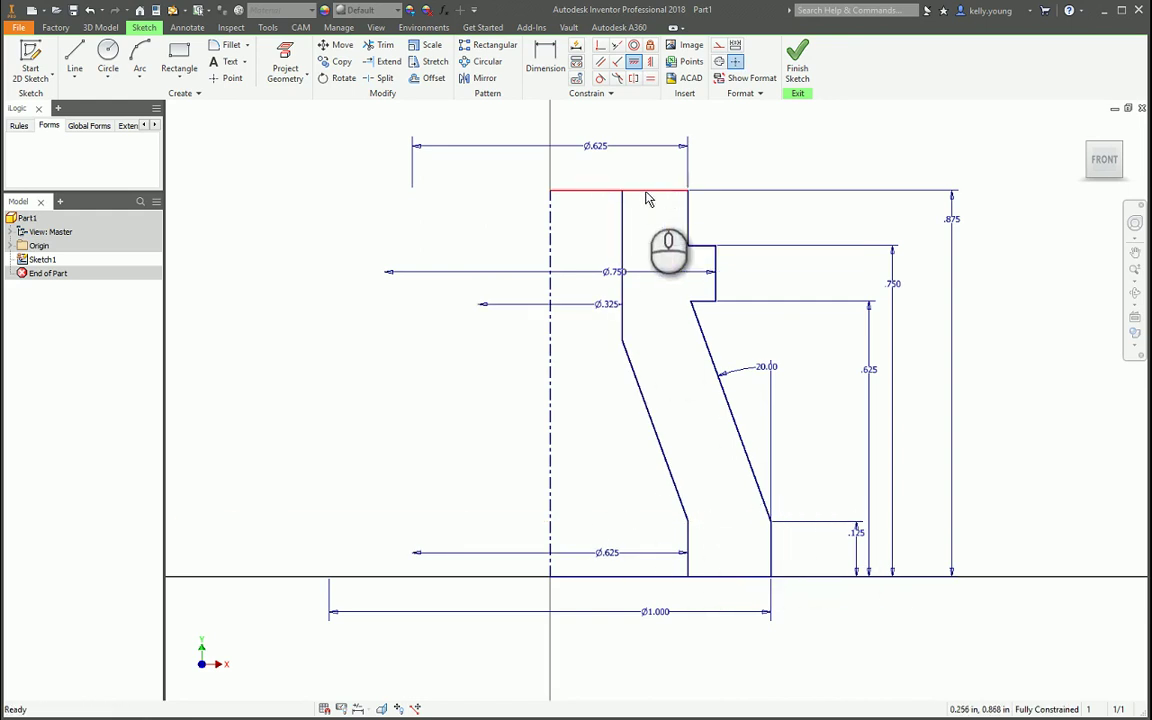
key("Escape")
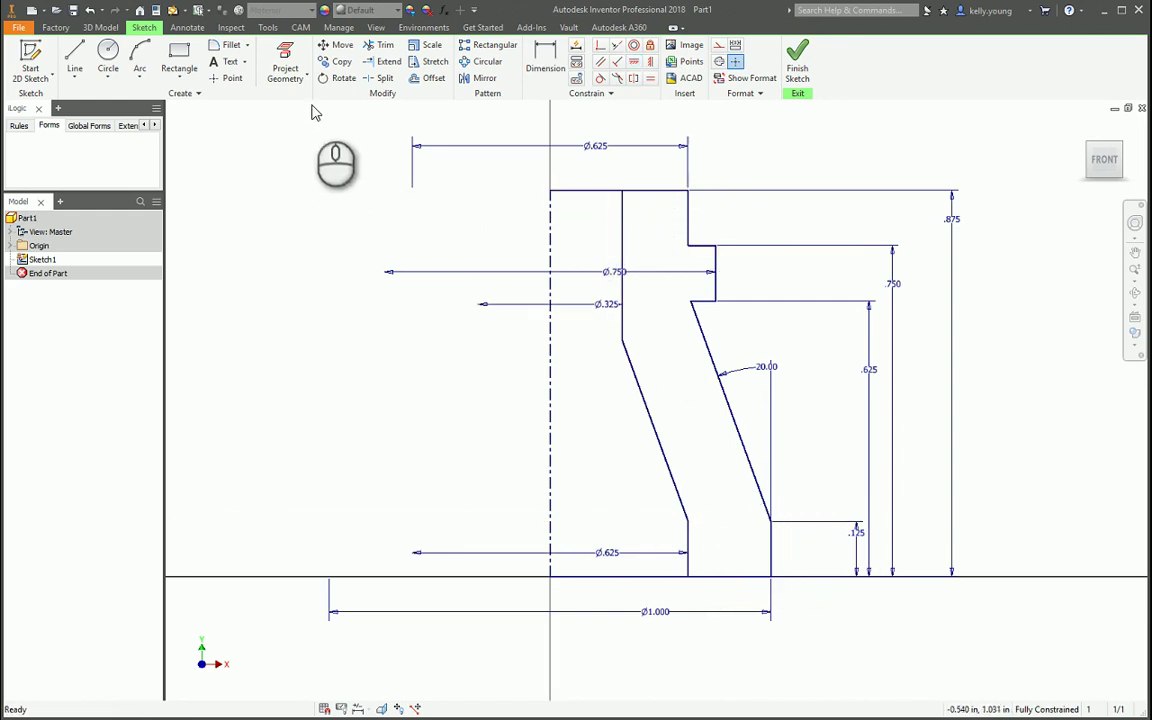
Trim the portions of the top line and base line between the centerline and the inner wall.
left_click(382, 47)
left_click(603, 194)
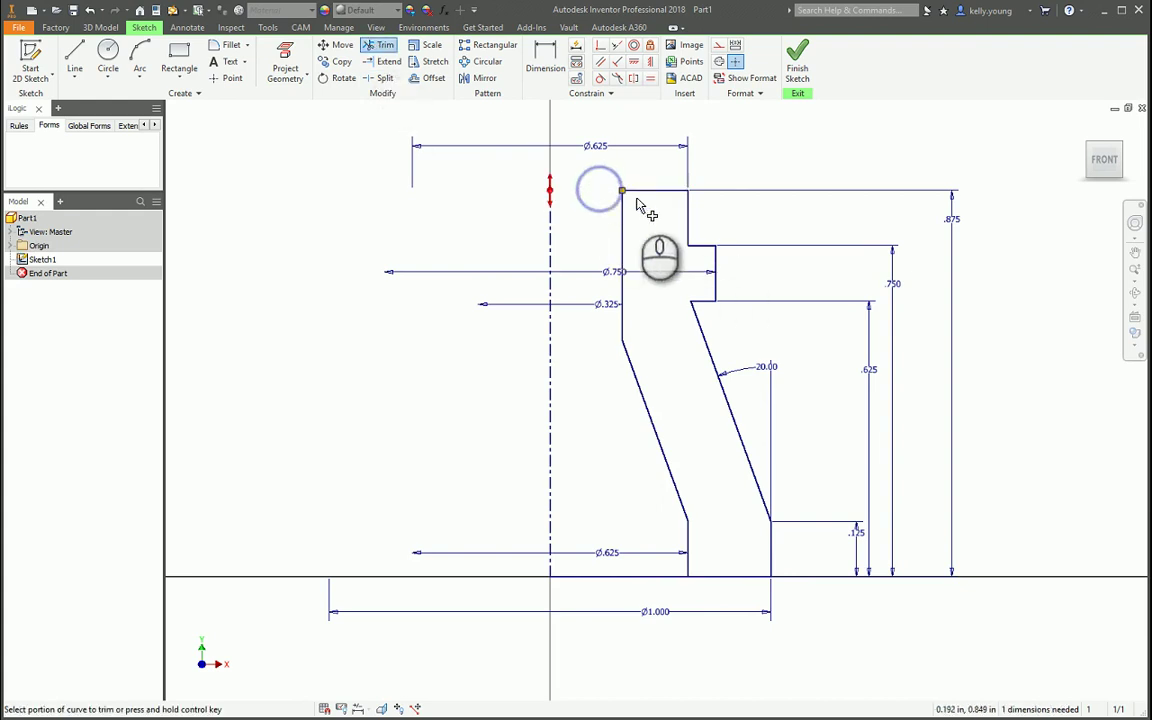
left_click(628, 580)
key("Escape")
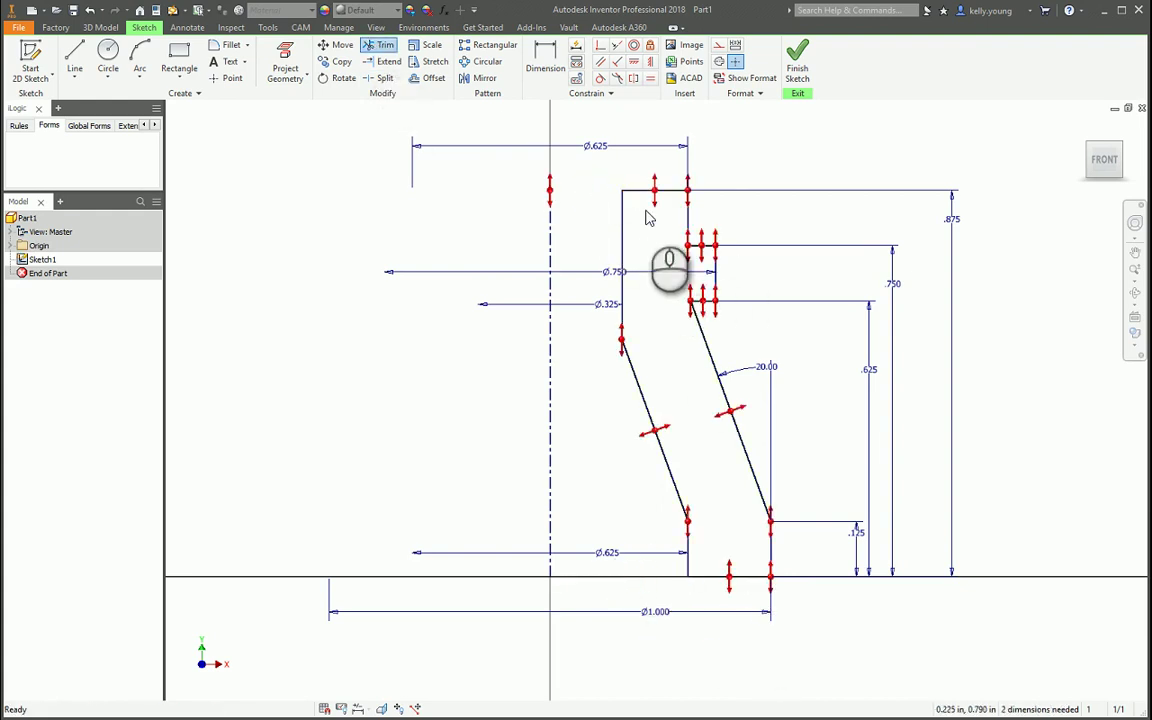
Make the base line coincident with the centerline's lower endpoint and the centerline's upper endpoint coincident with the profile's top line.
mouse_move(642, 197)
left_mouse_down()
mouse_move(653, 127)
mouse_move(665, 184)
mouse_move(680, 120)
left_mouse_up()
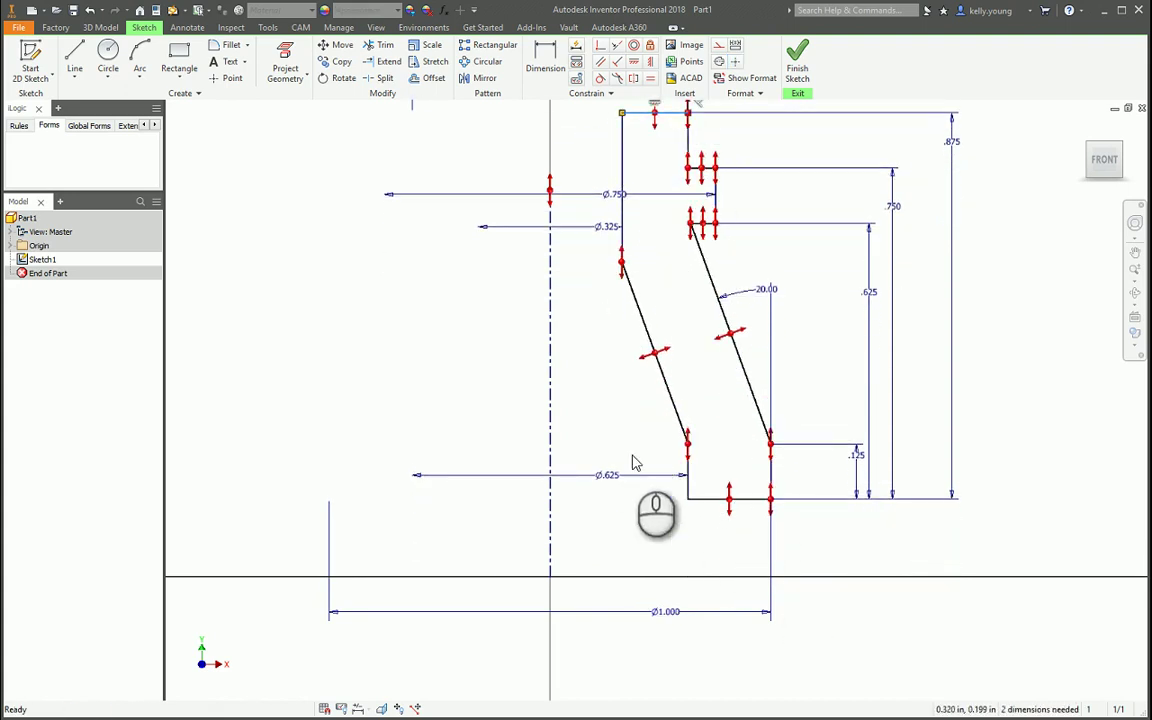
left_click(618, 63)
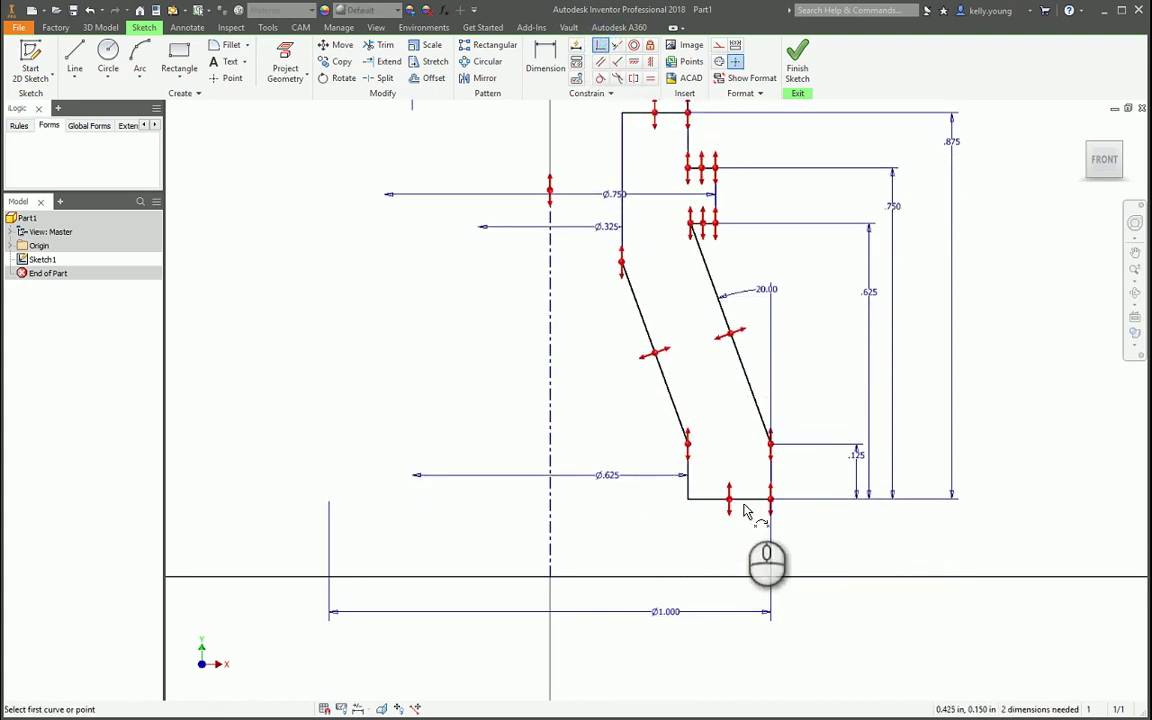
left_click(749, 503)
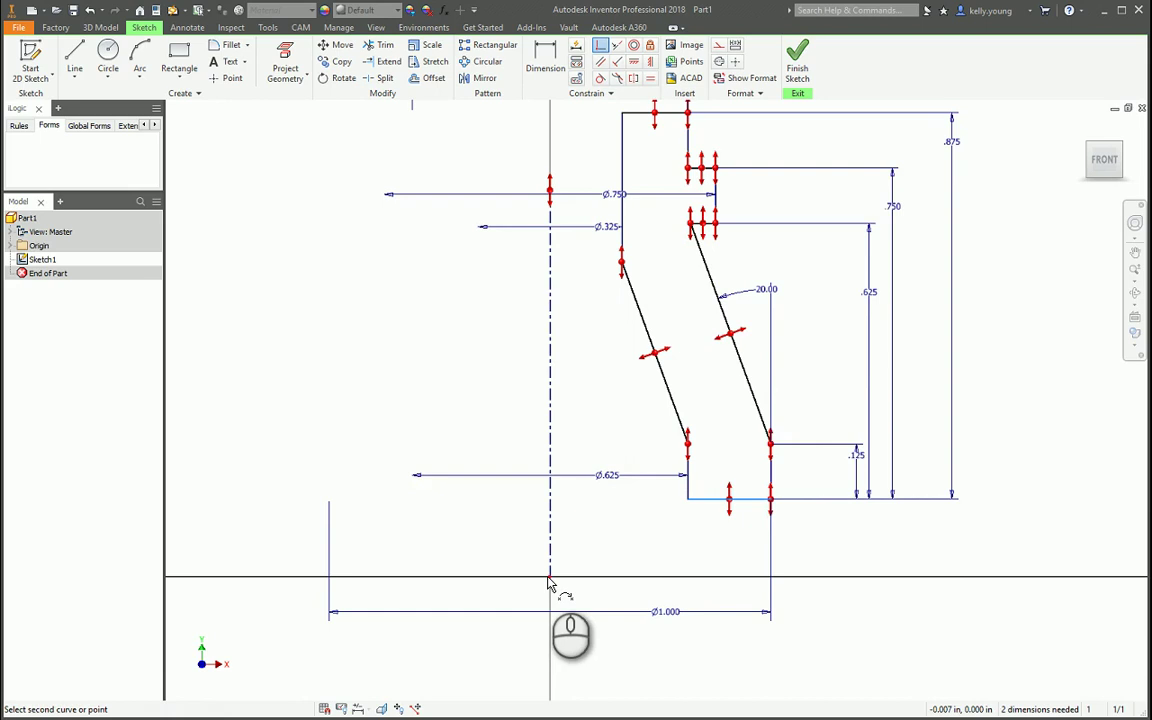
left_click(549, 578)
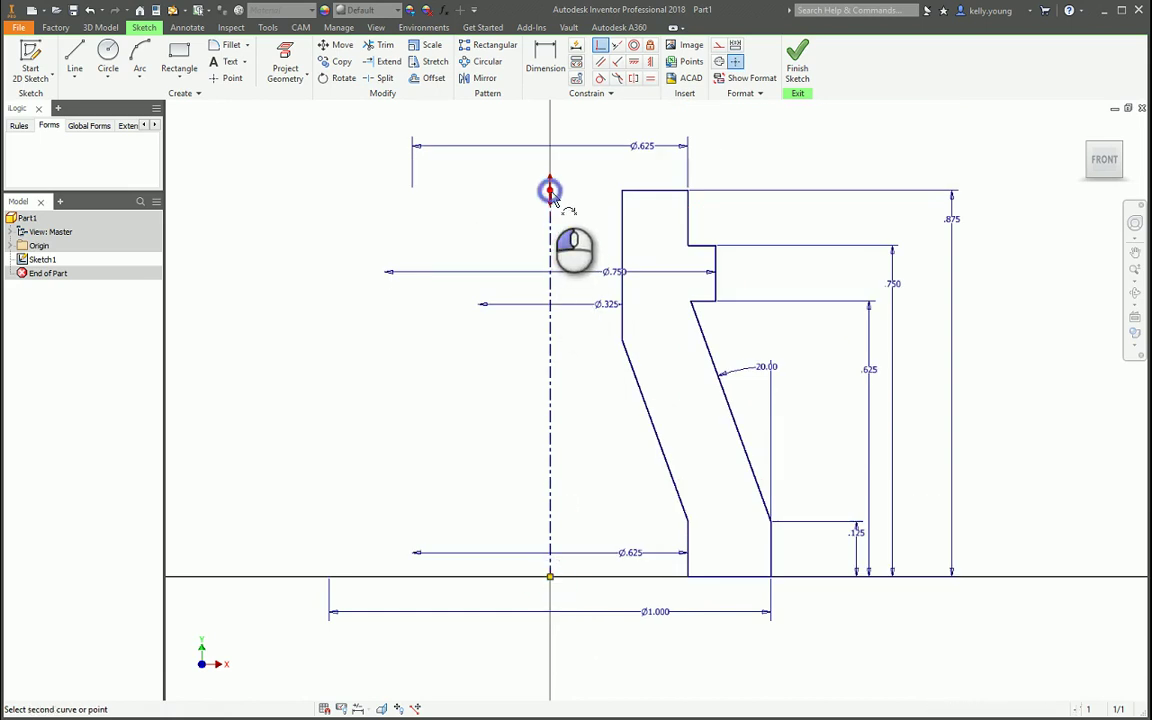
left_click(652, 192)
key("Escape")
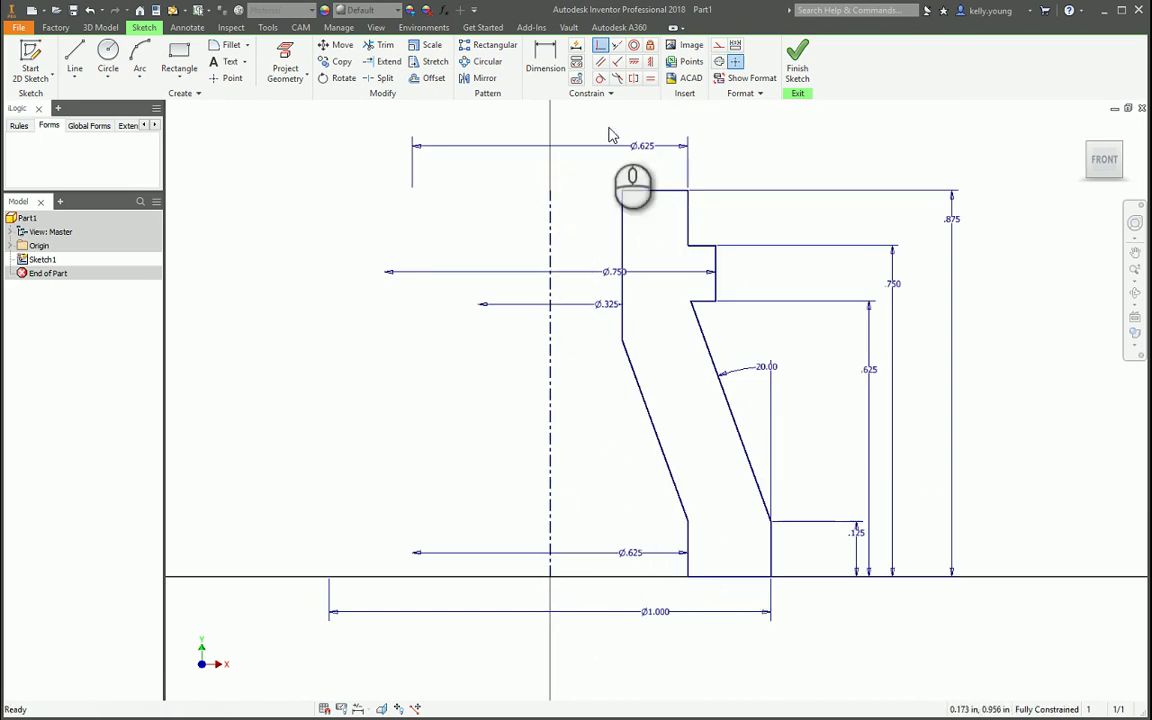
Finish the sketch and revolve the closed profile fully around the centerline as a solid.
left_click_drag(655, 430, 591, 483)
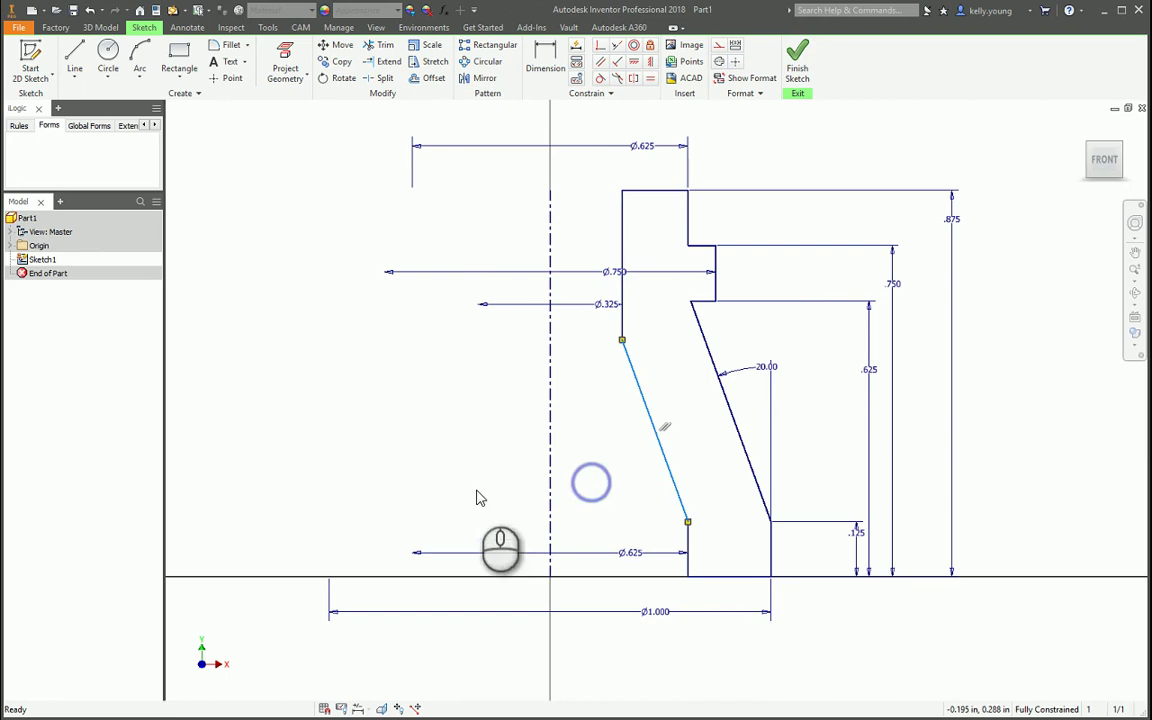
key("Escape")
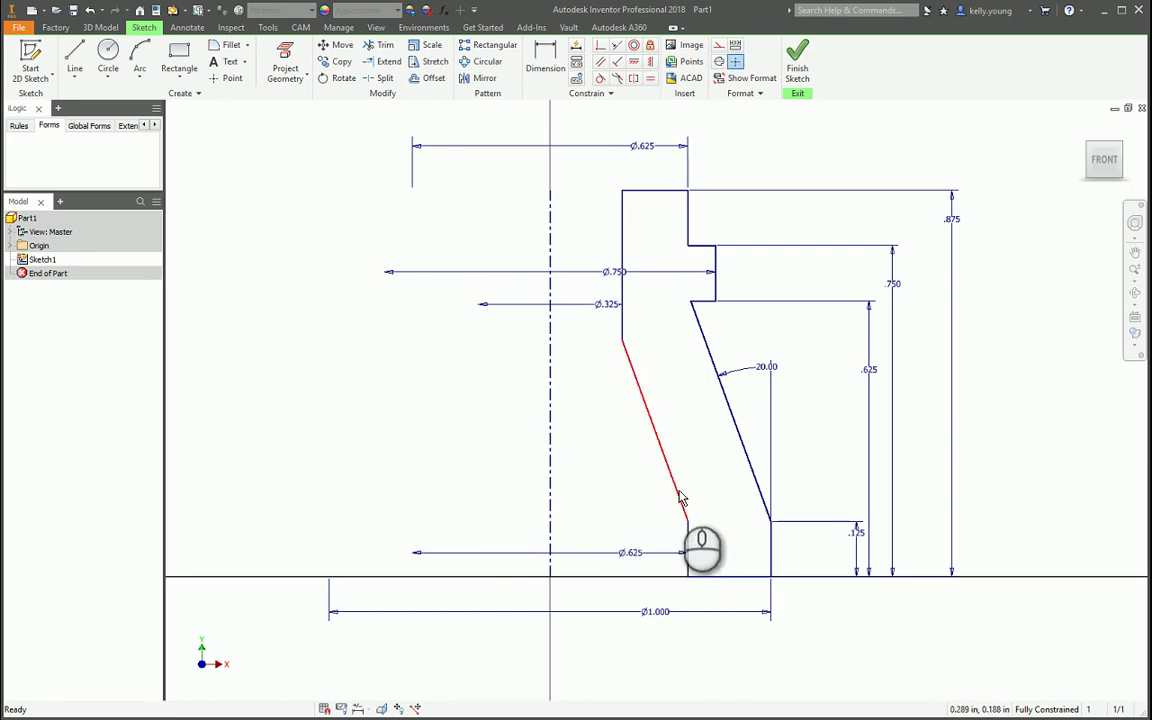
left_click(797, 62)
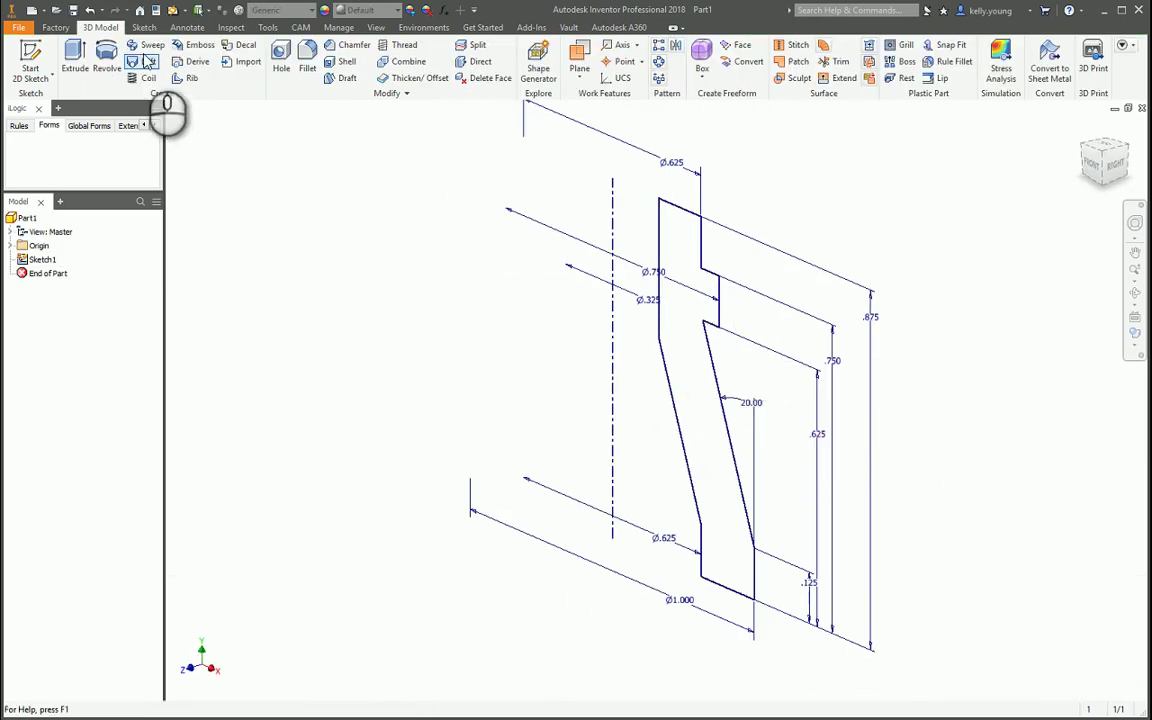
left_click(112, 58)
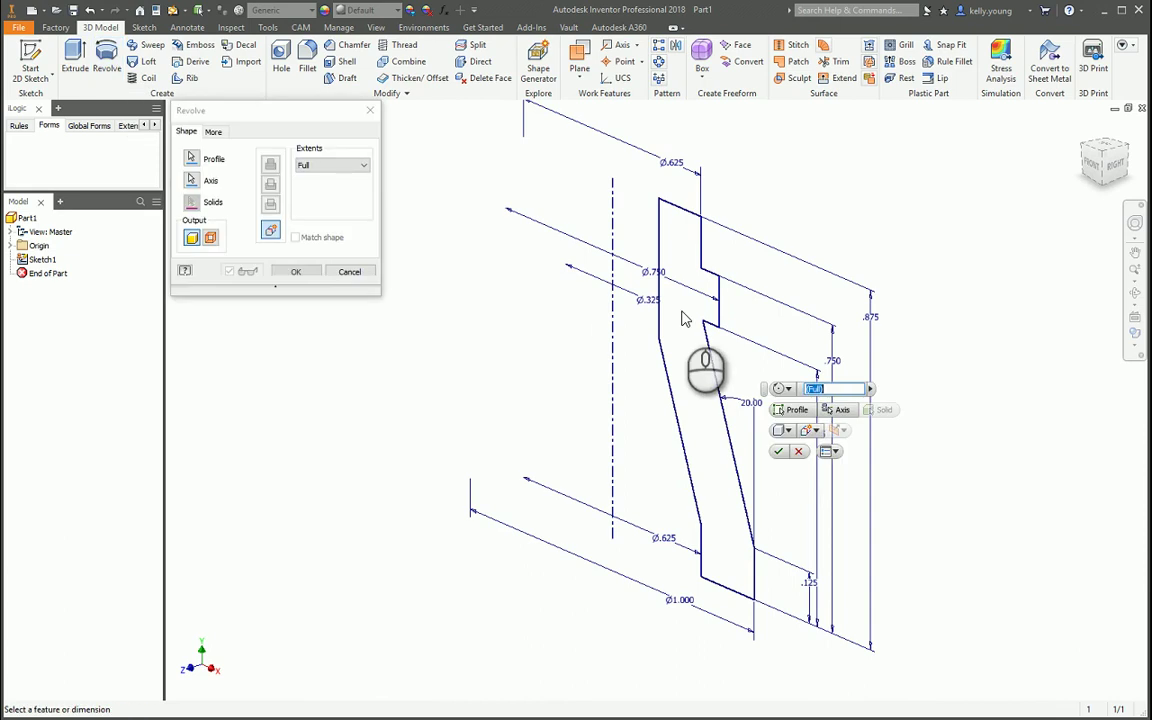
left_click(295, 272)
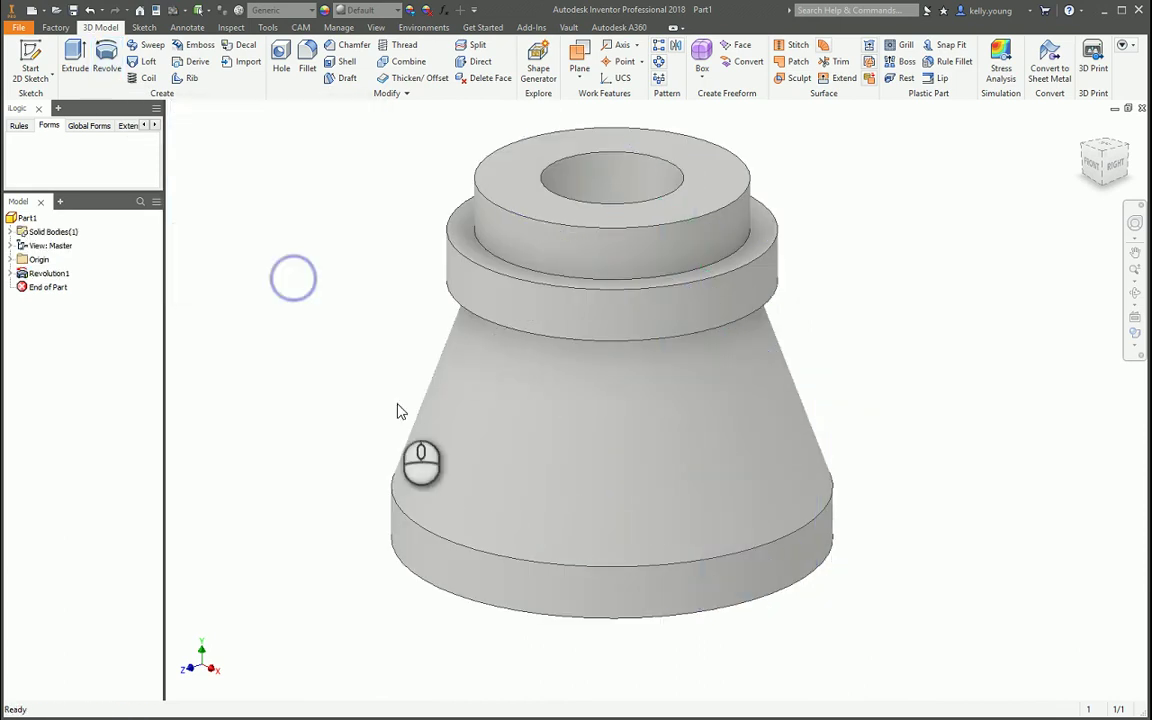
Reopen the revolved feature's profile sketch and remove the 20-degree angle dimension from the outer slanted line.
mouse_move(397, 411)
middle_mouse_down("shift")
mouse_move(553, 406)
mouse_move(509, 352)
mouse_move(518, 538)
mouse_move(494, 532)
mouse_move(496, 386)
middle_mouse_up("shift")
left_click(10, 273)
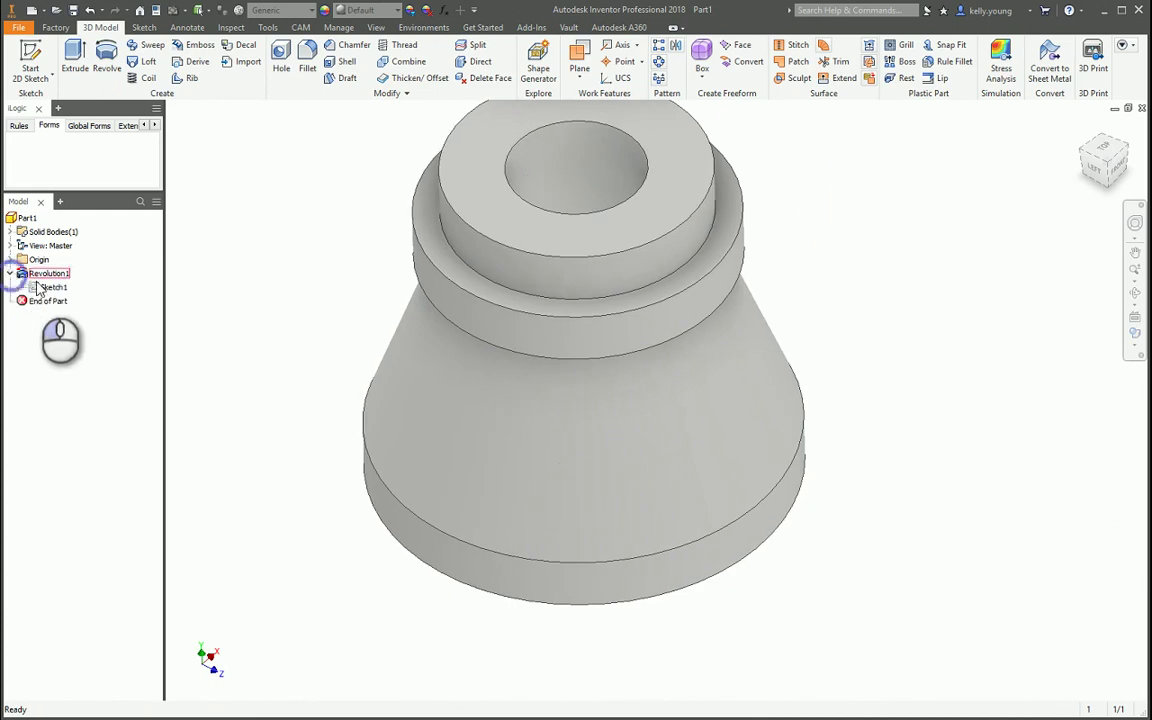
double_click(45, 287)
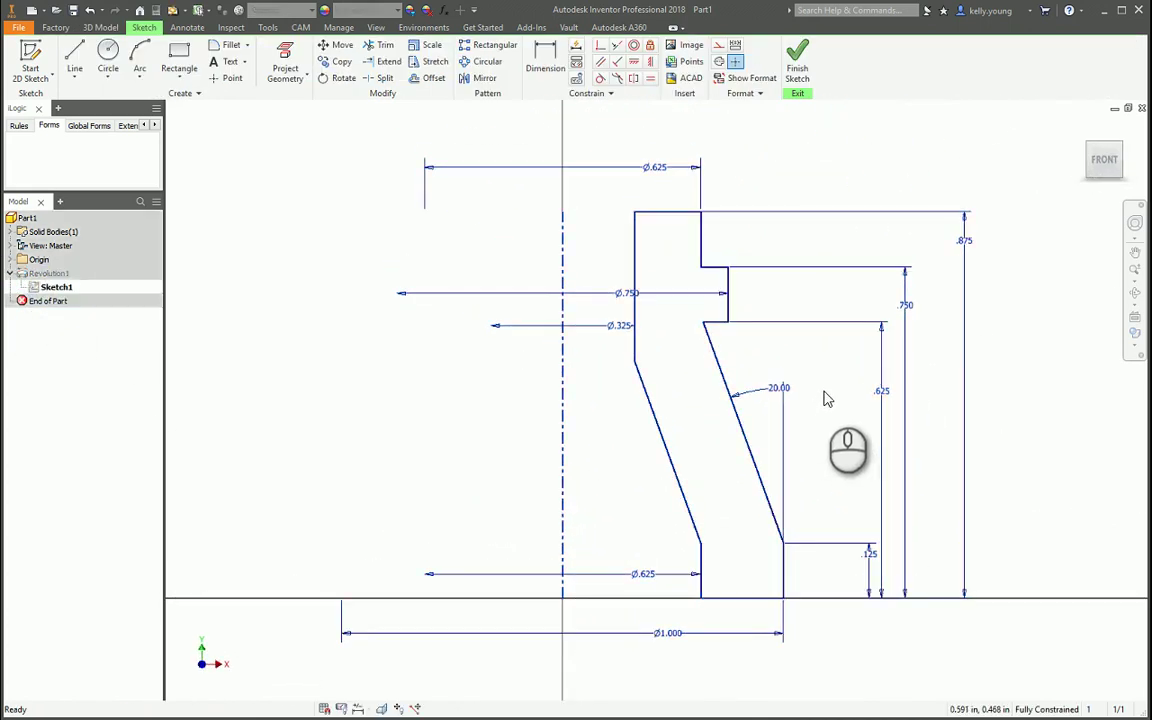
middle_click_drag(826, 399, 753, 386)
mouse_move(686, 365)
left_mouse_down()
mouse_move(657, 367)
mouse_move(664, 341)
left_mouse_up()
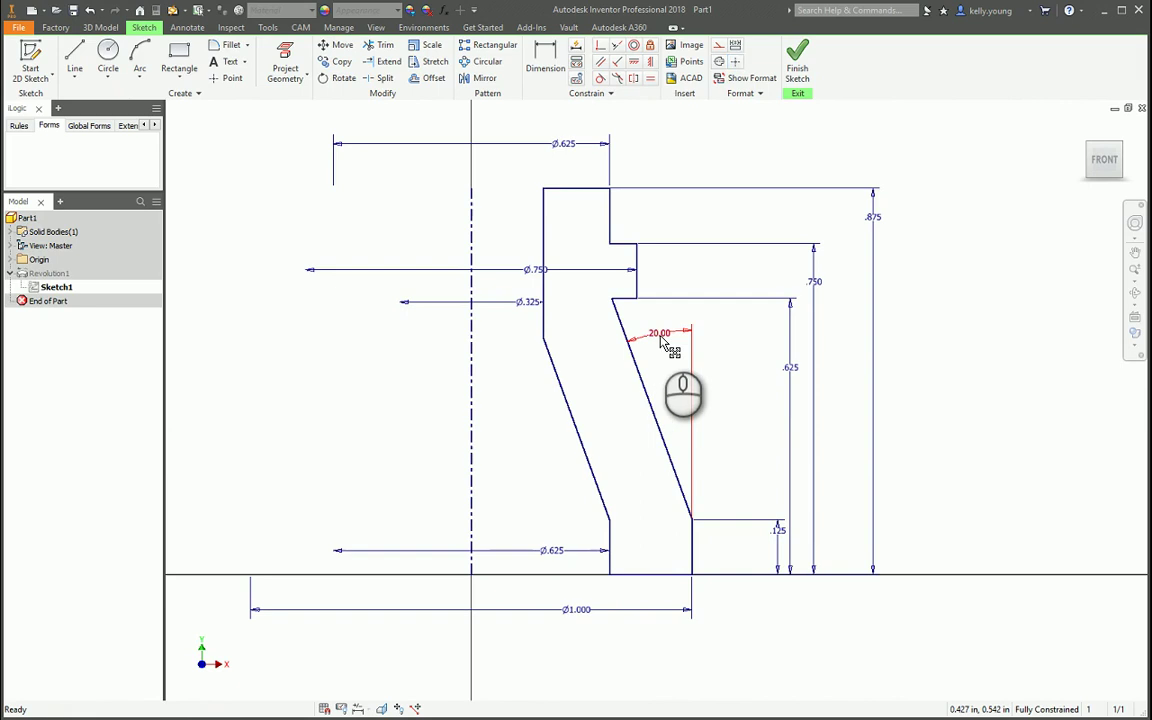
Dimension the upper endpoint of the outer slanted line from the centerline as a diameter of .625 in.
key("d")
left_click(472, 352)
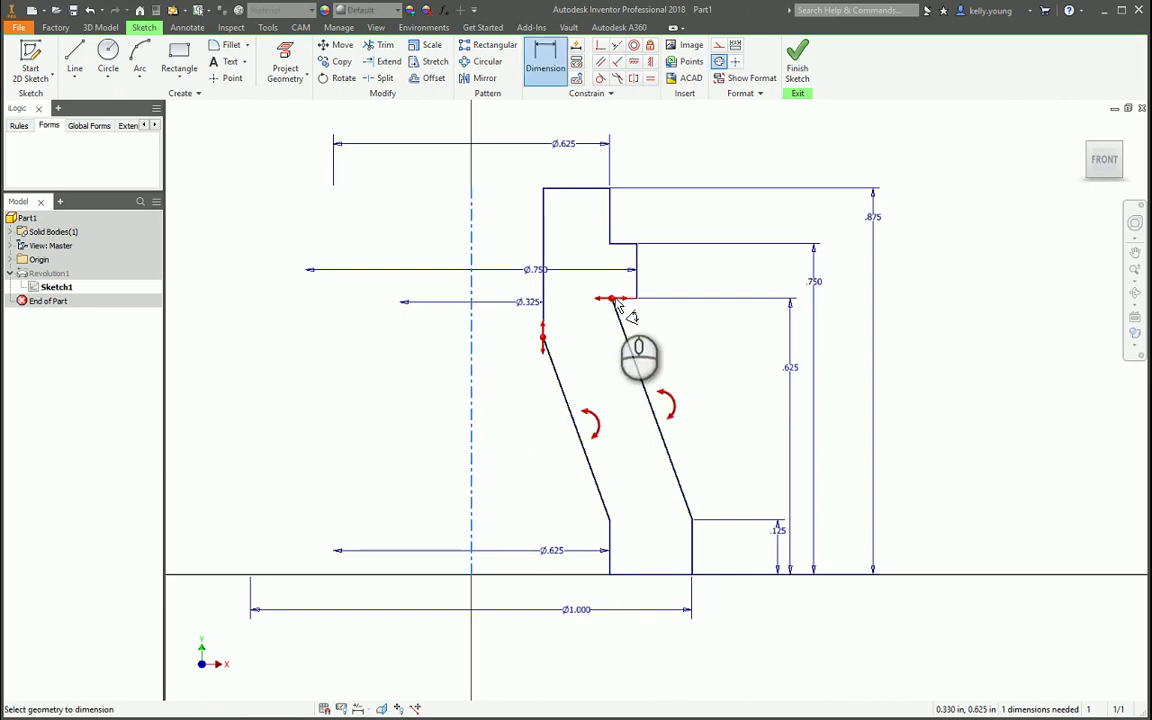
left_click(612, 298)
left_click(592, 286)
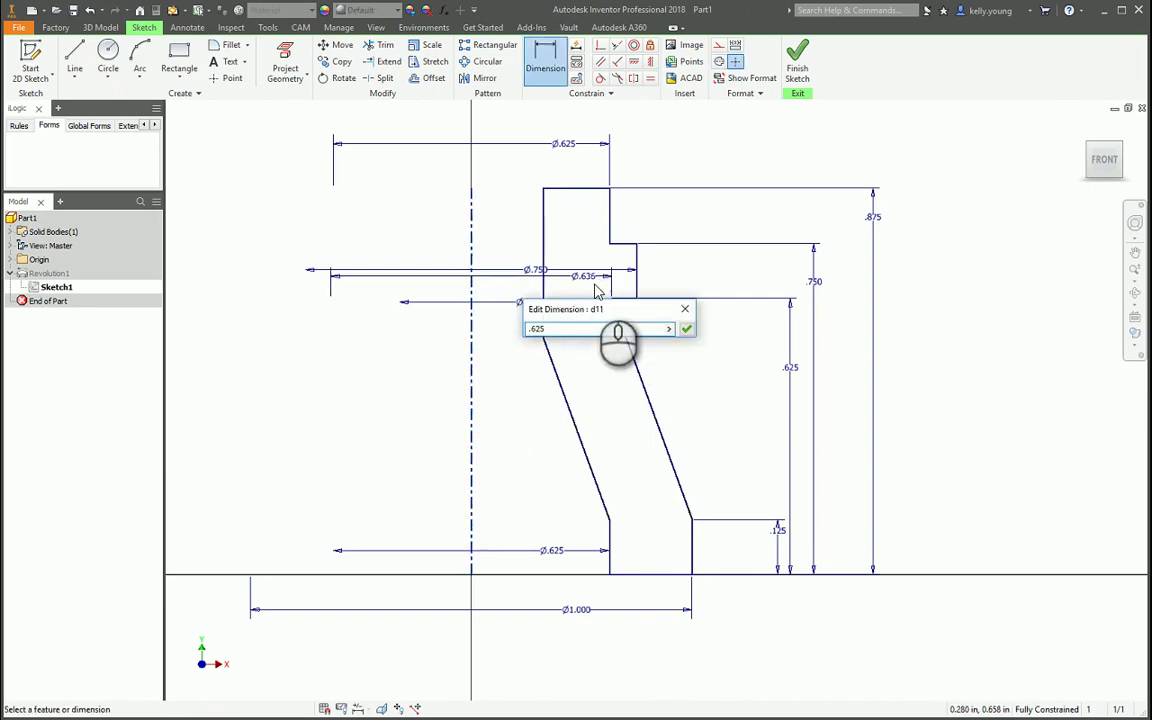
type(".625")
key("Return")
Add a driven reference dimension for the distance between the inner and outer slanted lines.
left_click(586, 458)
left_click(647, 402)
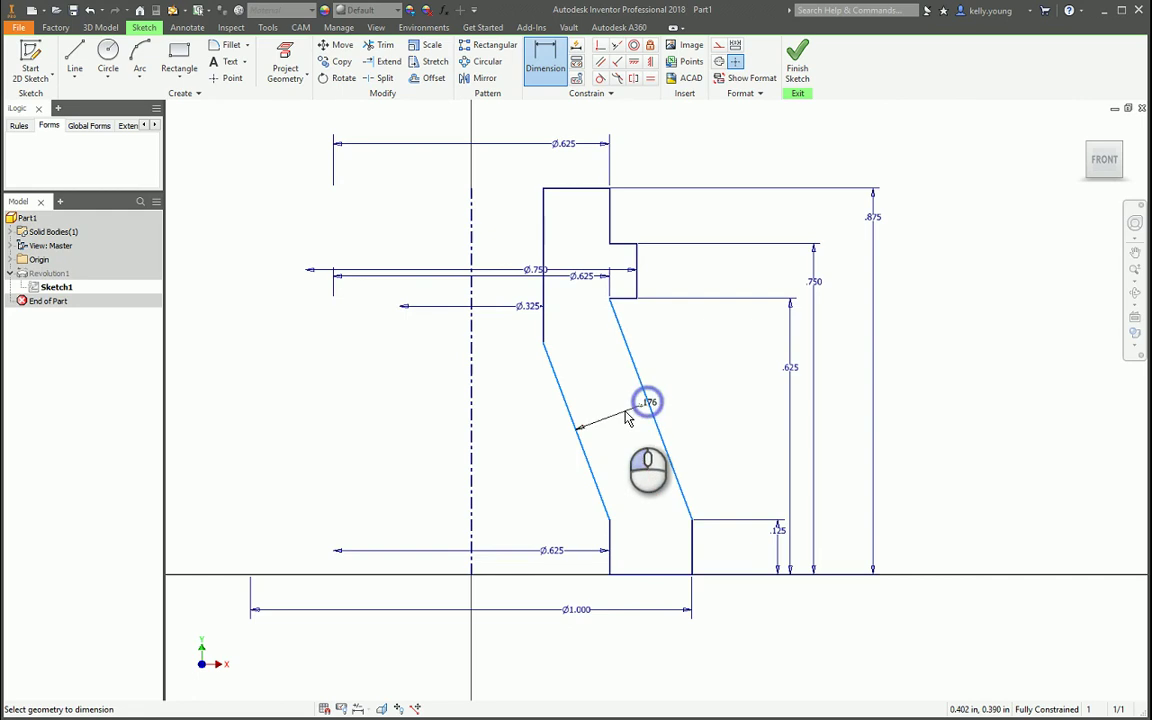
left_click(608, 420)
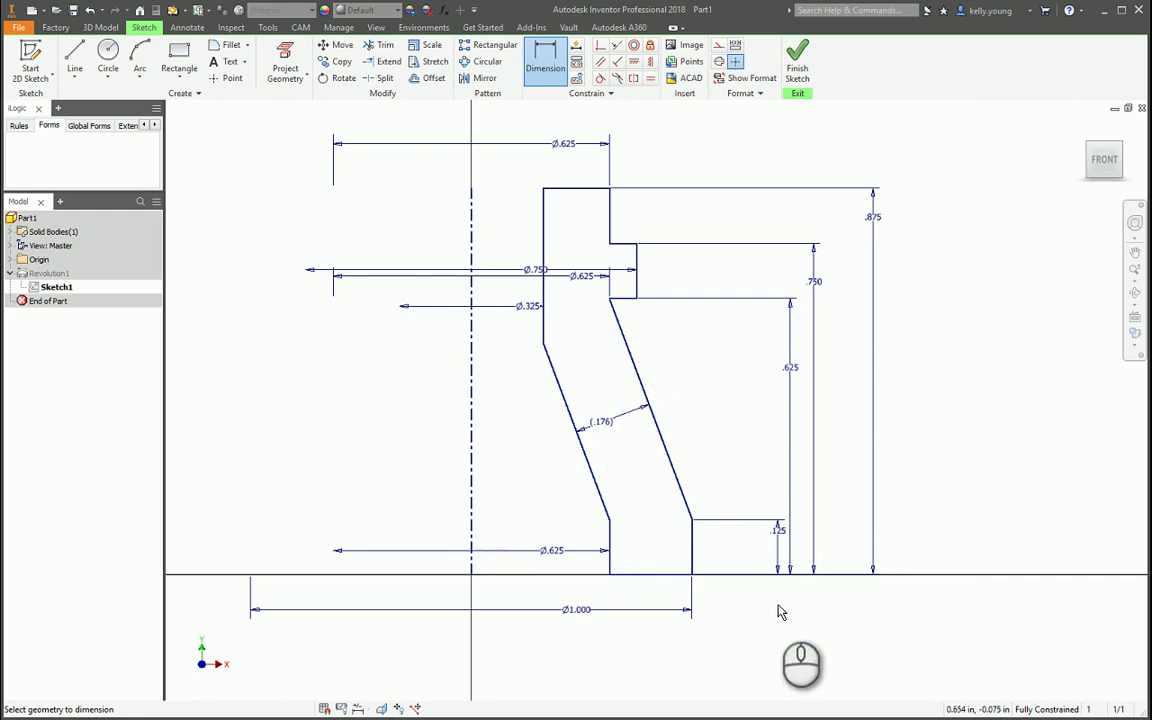
middle_click_drag(566, 366, 593, 424)
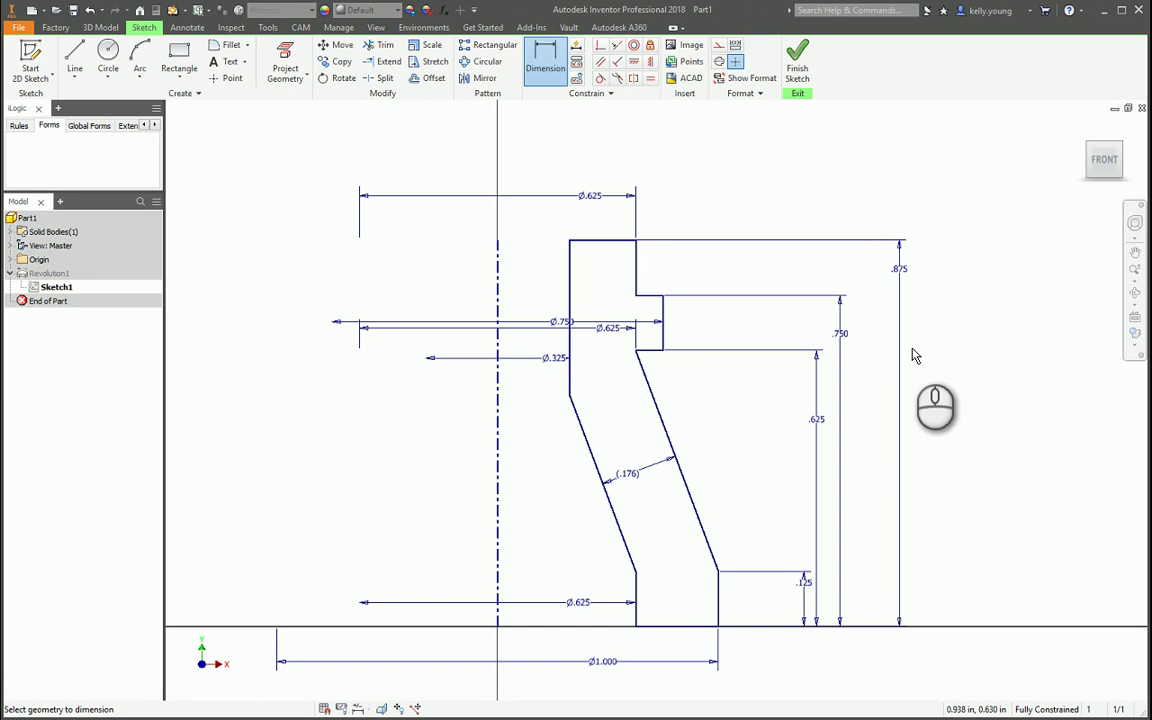
key("Escape")
Format the revolve centerline as construction geometry as well, keeping its centerline format.
left_click(498, 265)
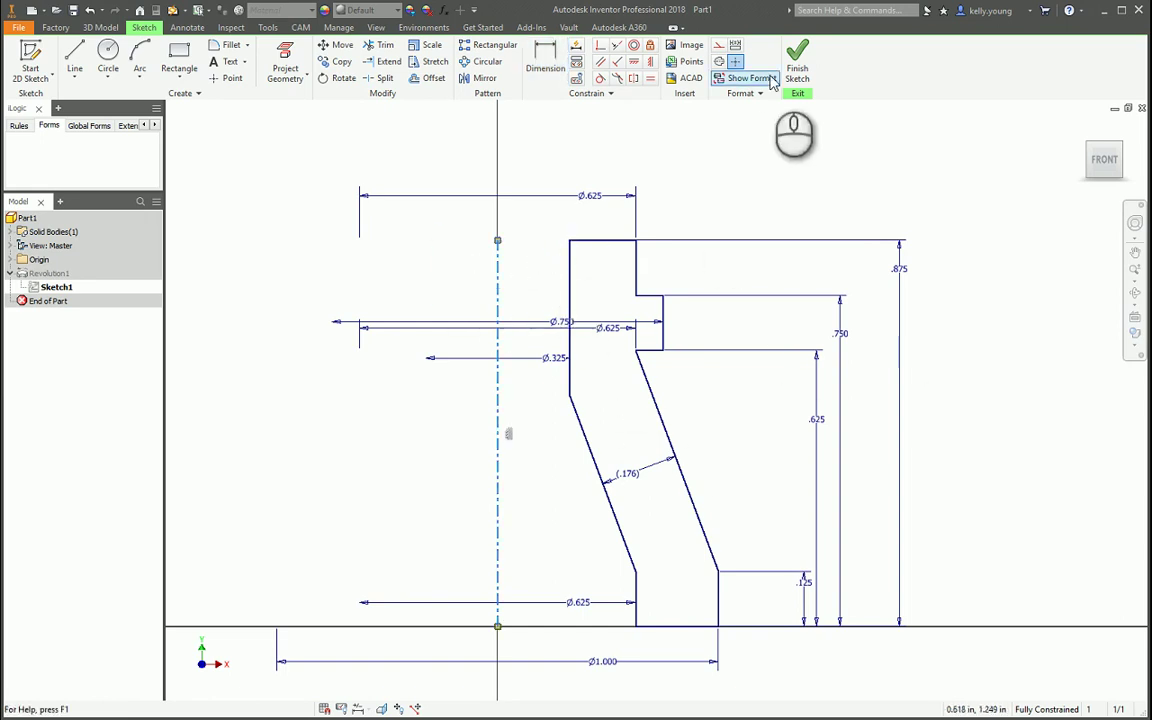
left_click(603, 158)
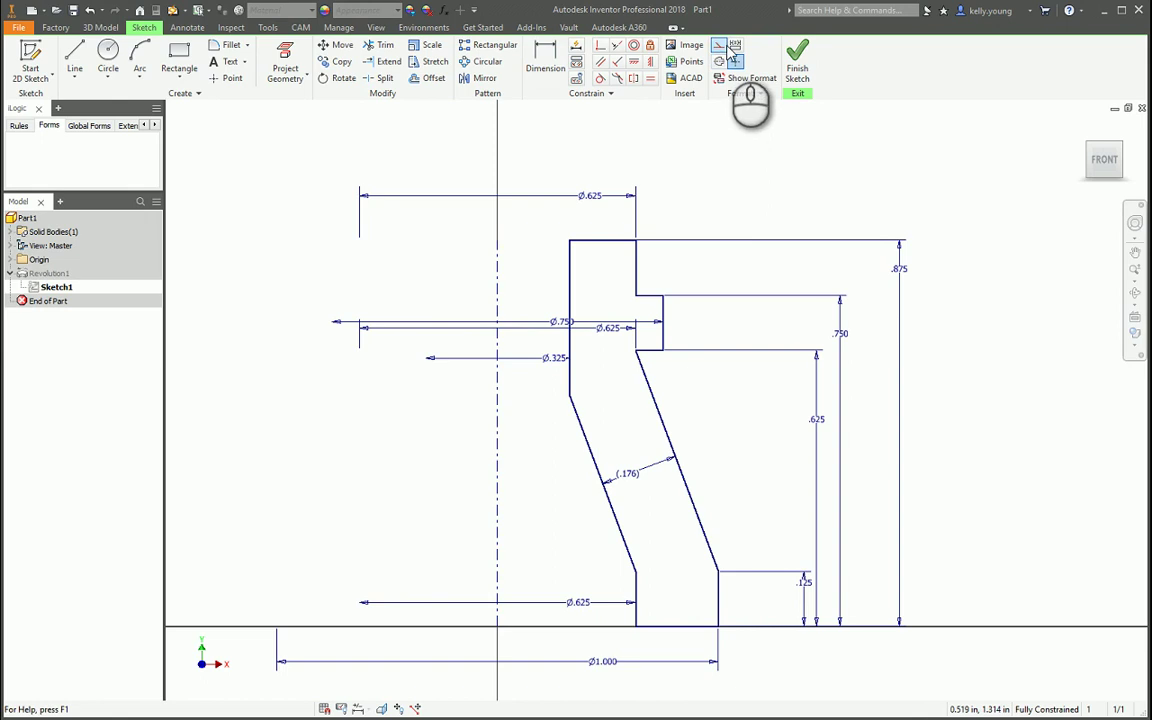
left_click(506, 433)
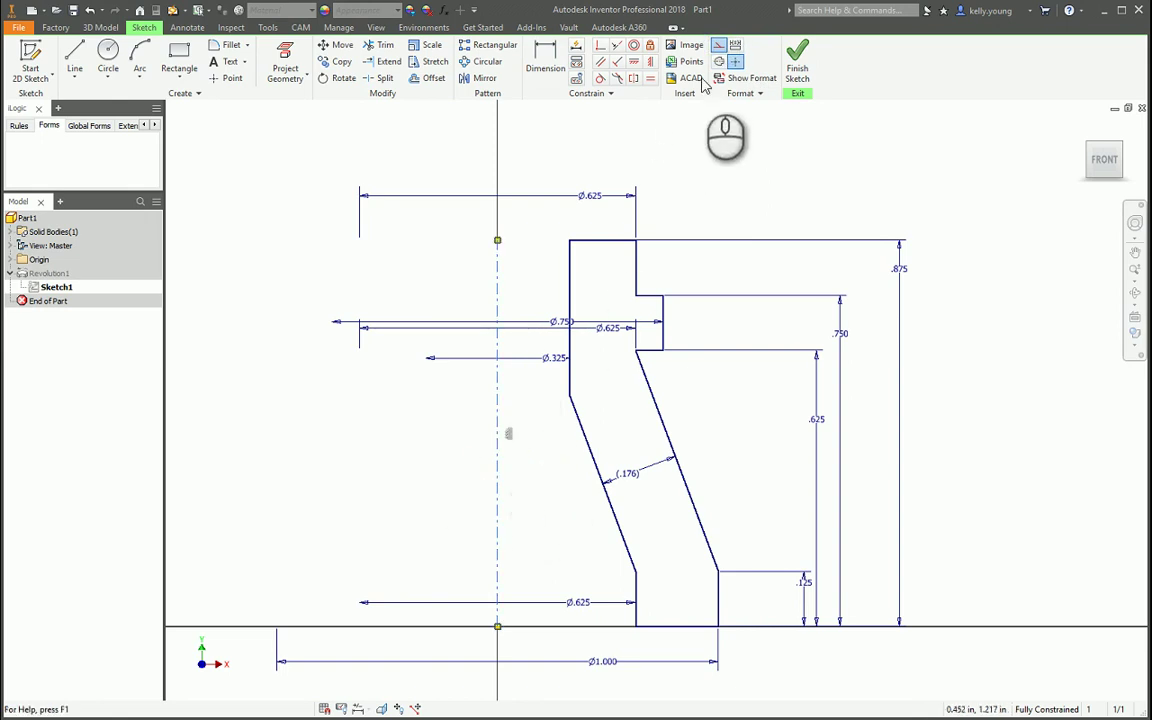
Turn off the axis line's centerline format and preview a linear dimension from it to the inner vertical wall.
key("d")
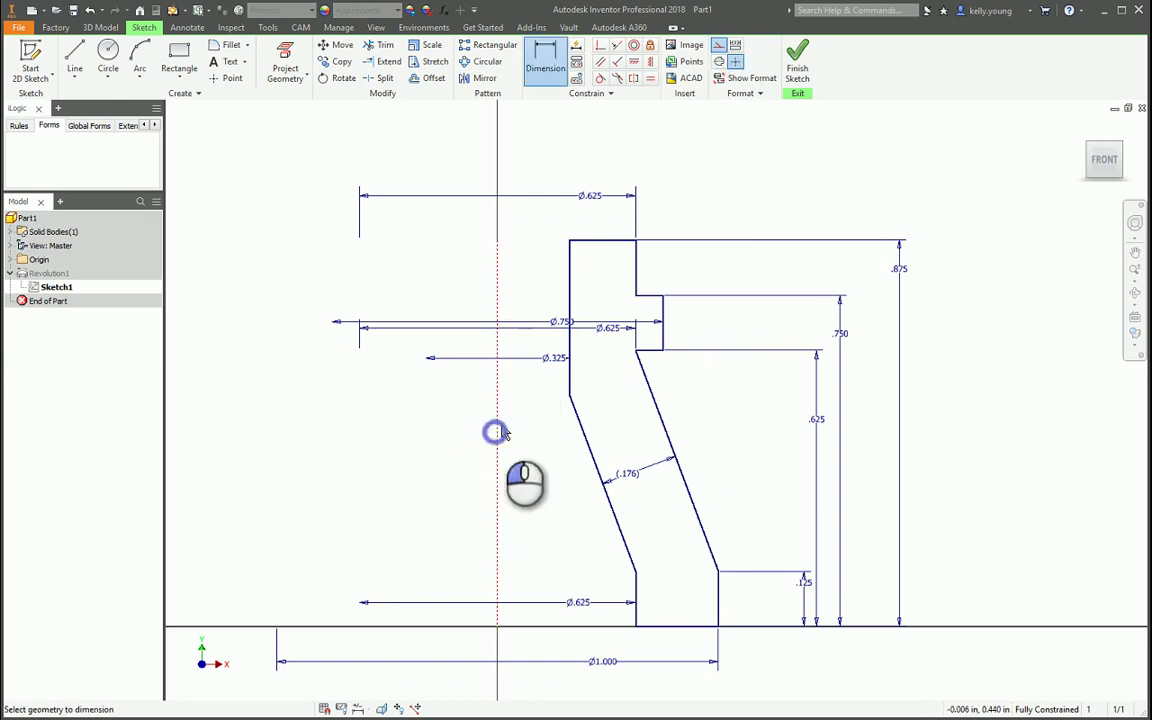
left_click(497, 432)
left_click(570, 378)
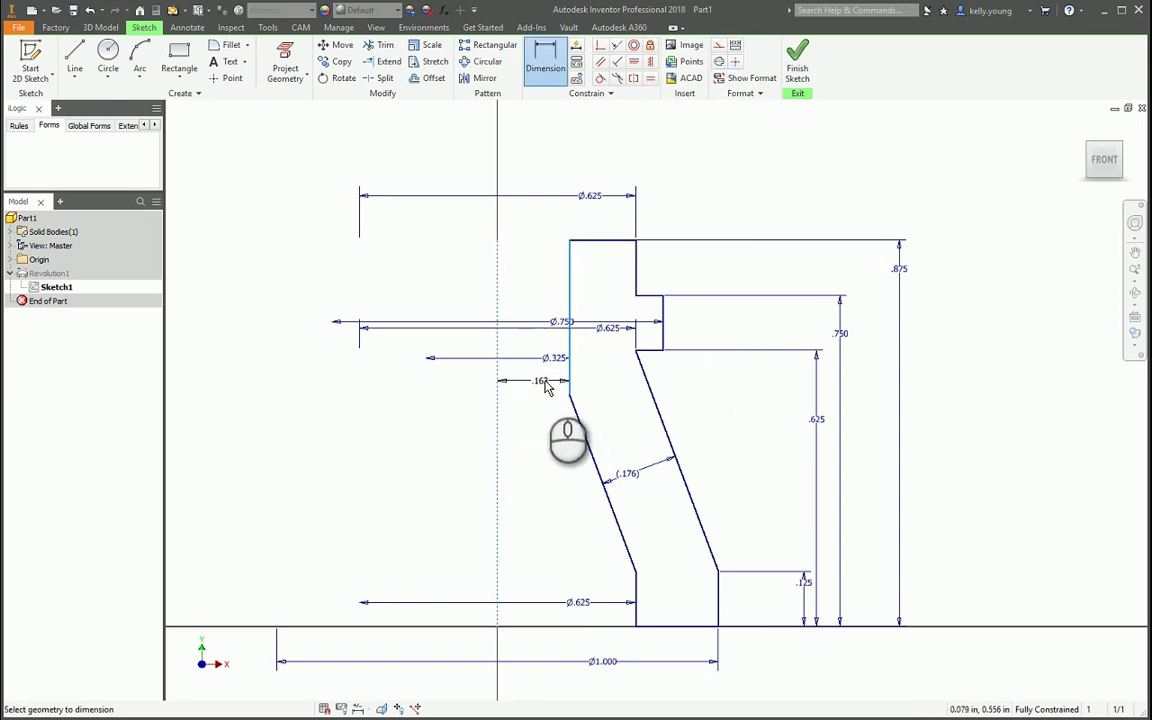
key("Escape")
Restore the axis line's centerline format and preview a diameter dimension from it to the inner vertical wall.
left_click(512, 407)
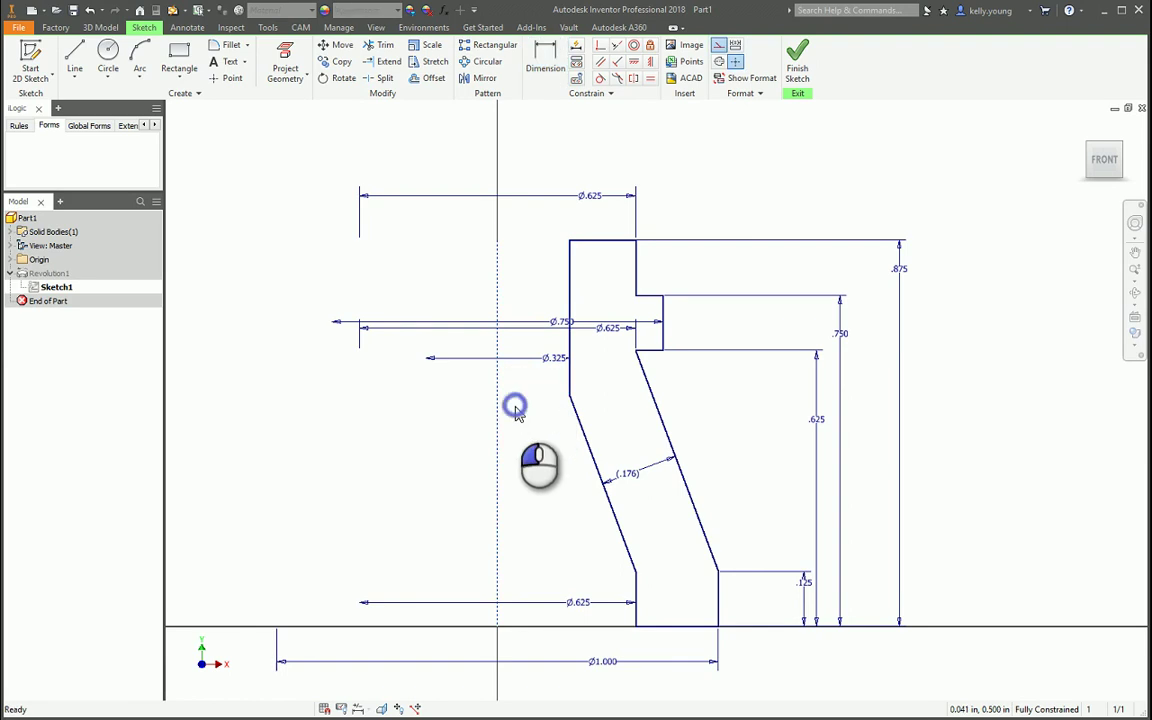
key("d")
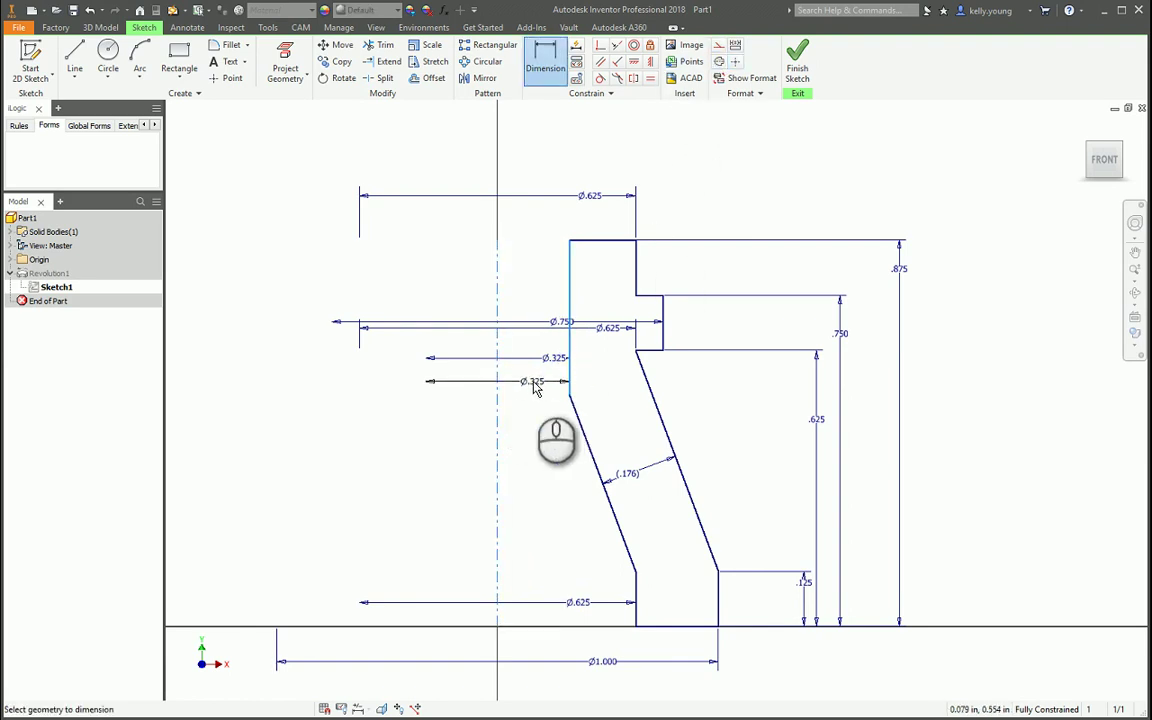
key("Escape")
Clear the centerline selection and finish the sketch to update the revolved part.
left_click_drag(530, 571, 422, 478)
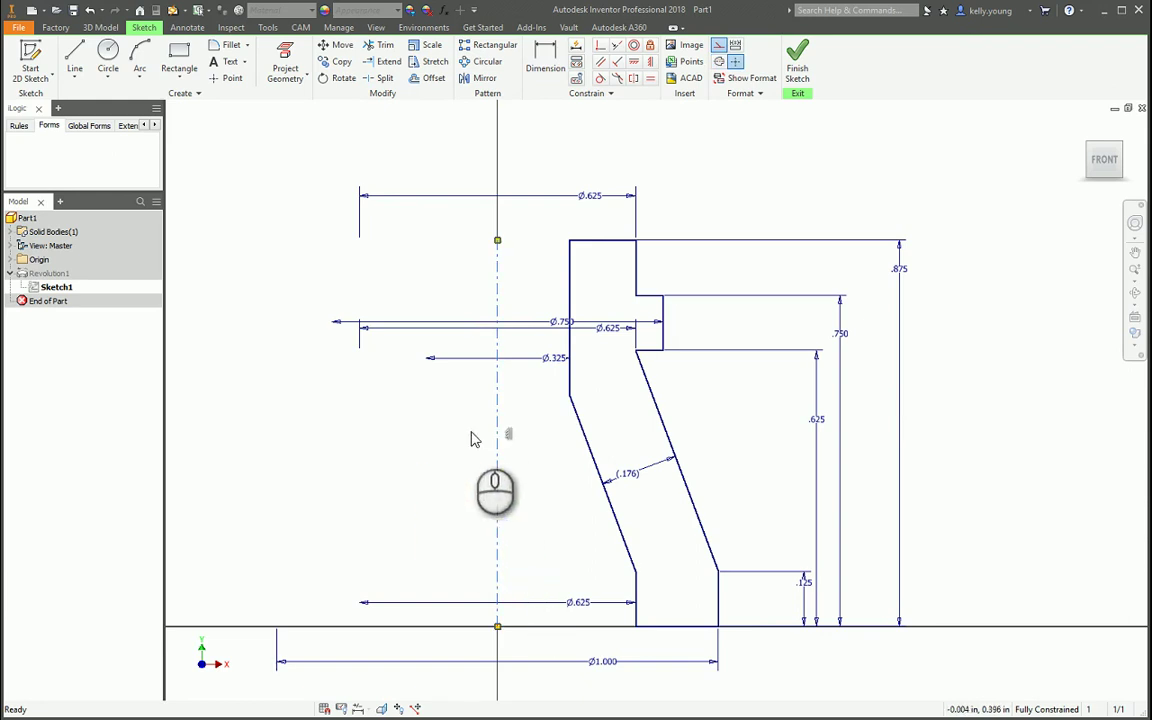
left_click(796, 60)
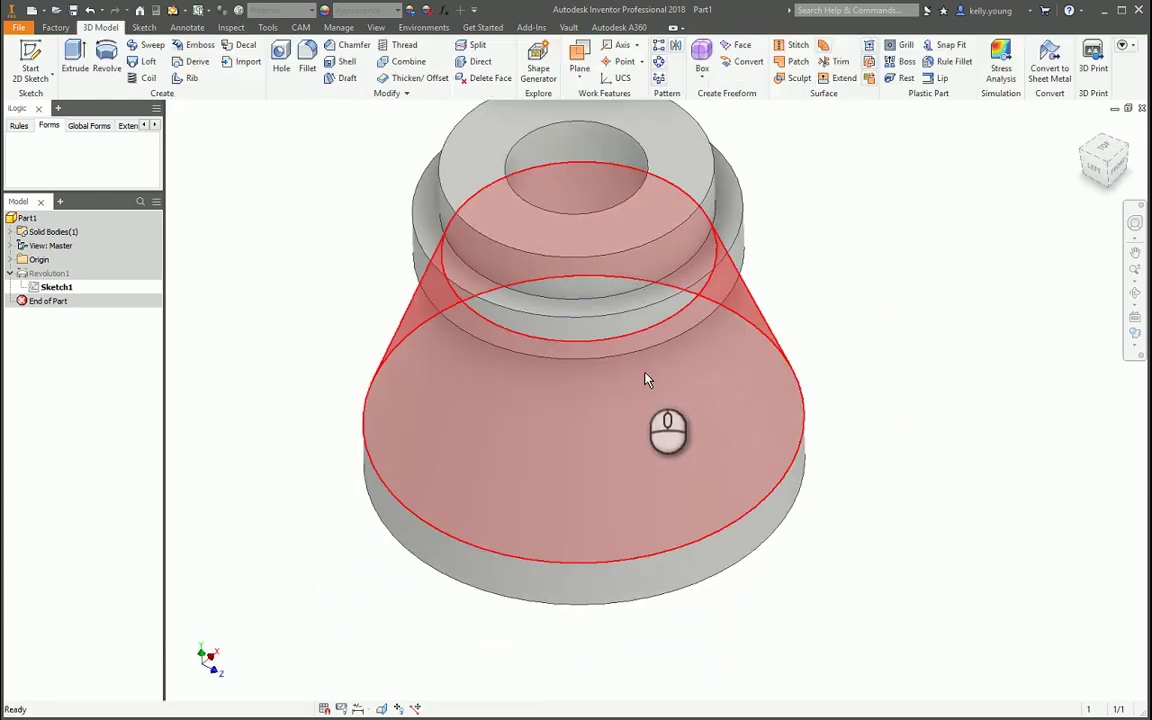